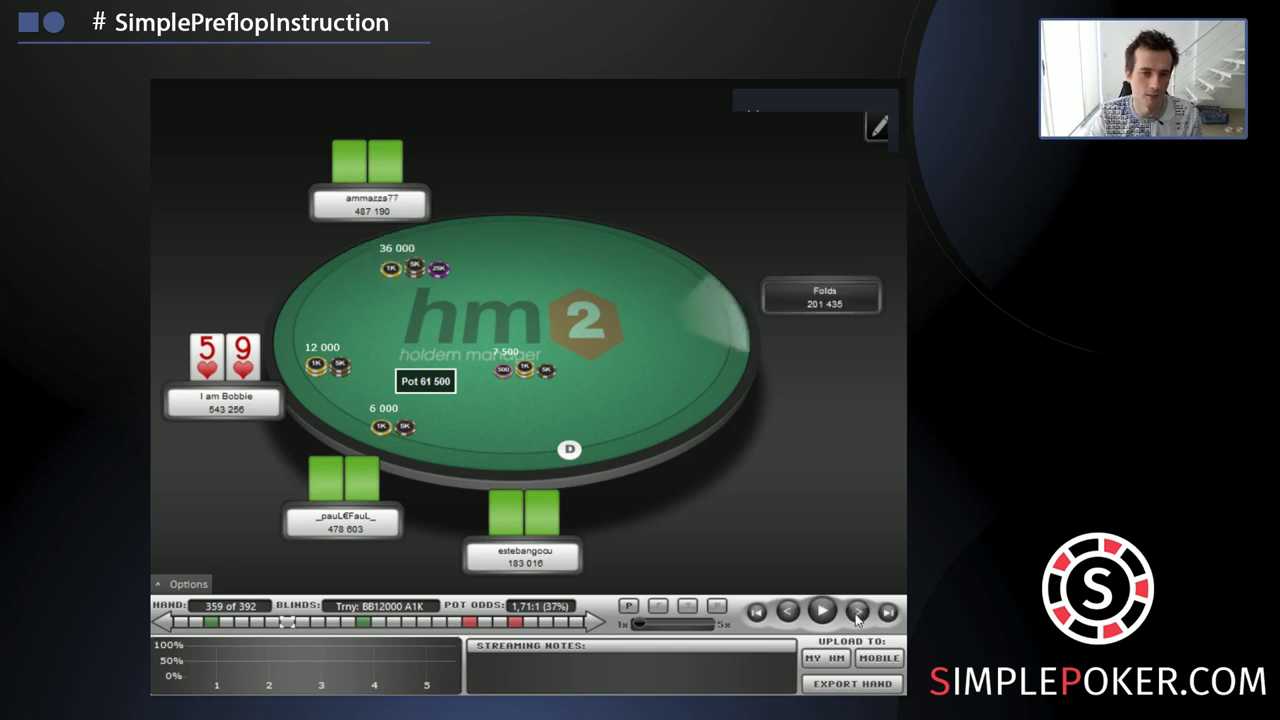
Step: Advance the hand replay by one action
click(856, 617)
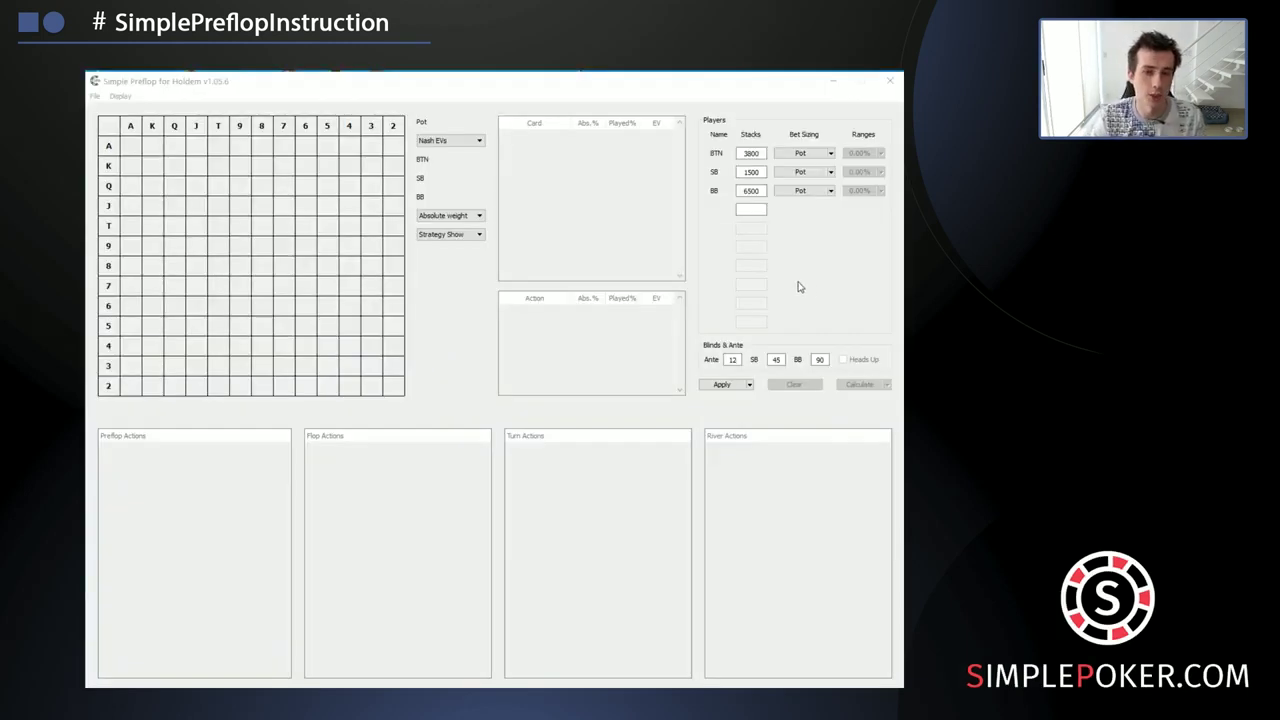
Step: Switch to Simple Preflop and enter five player stacks in order: 523, 201, 183, 484 and 555
double_click(750, 153)
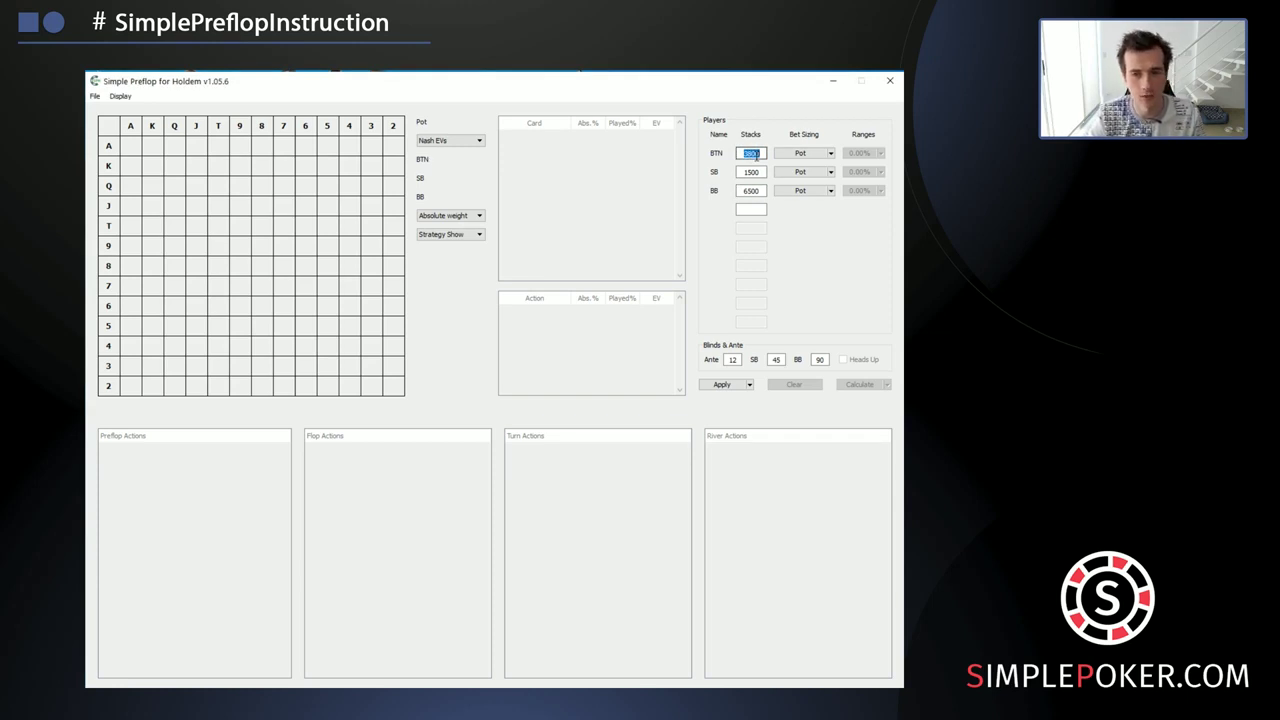
text(5)
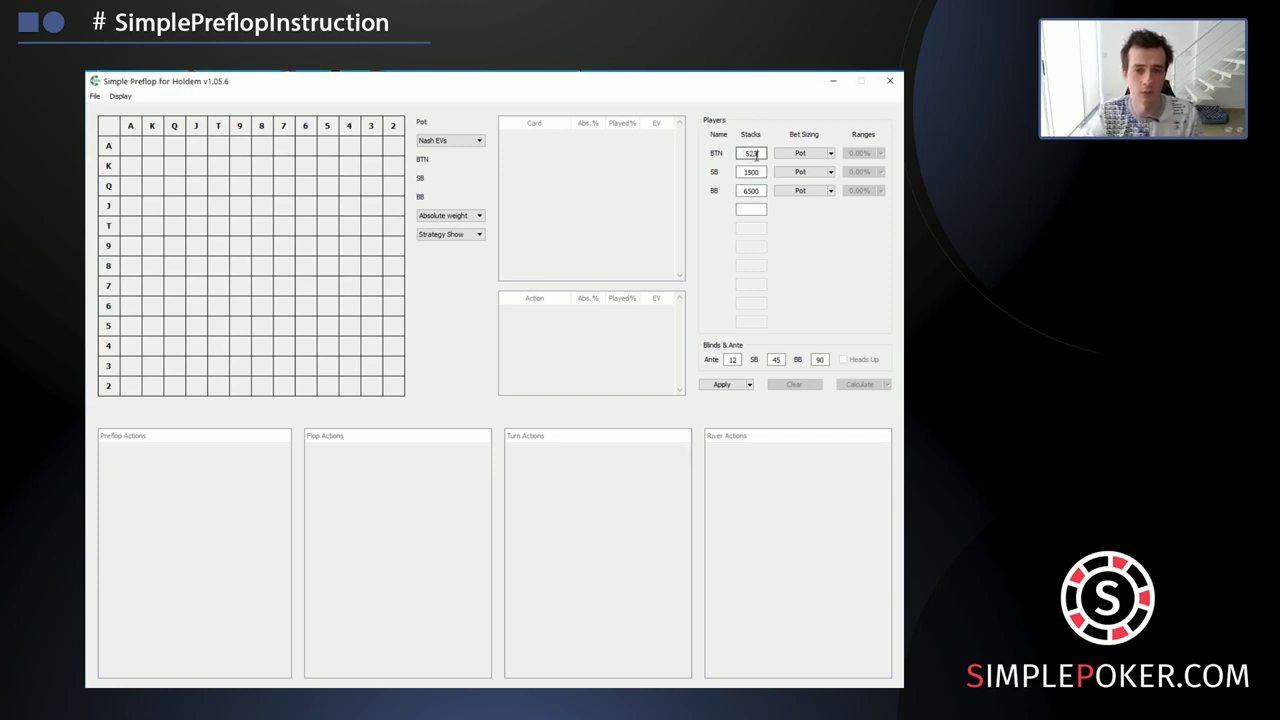
text(23)
text(201)
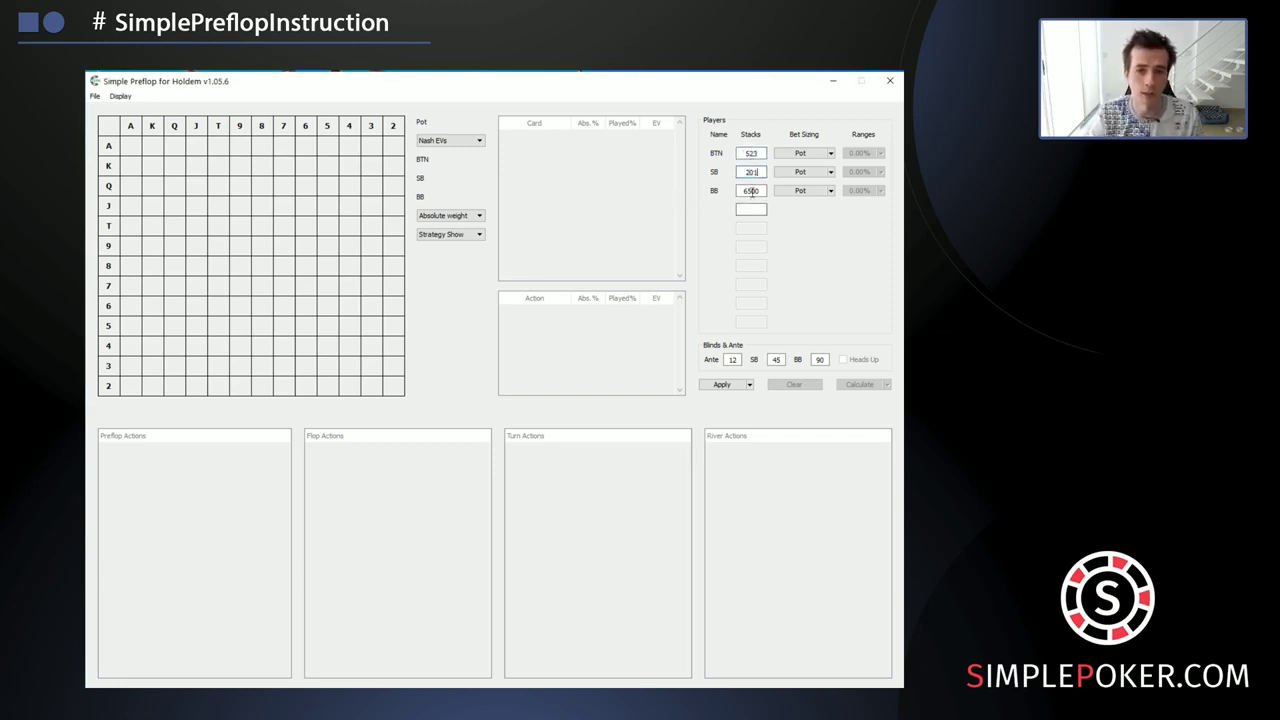
double_click(751, 190)
text(18)
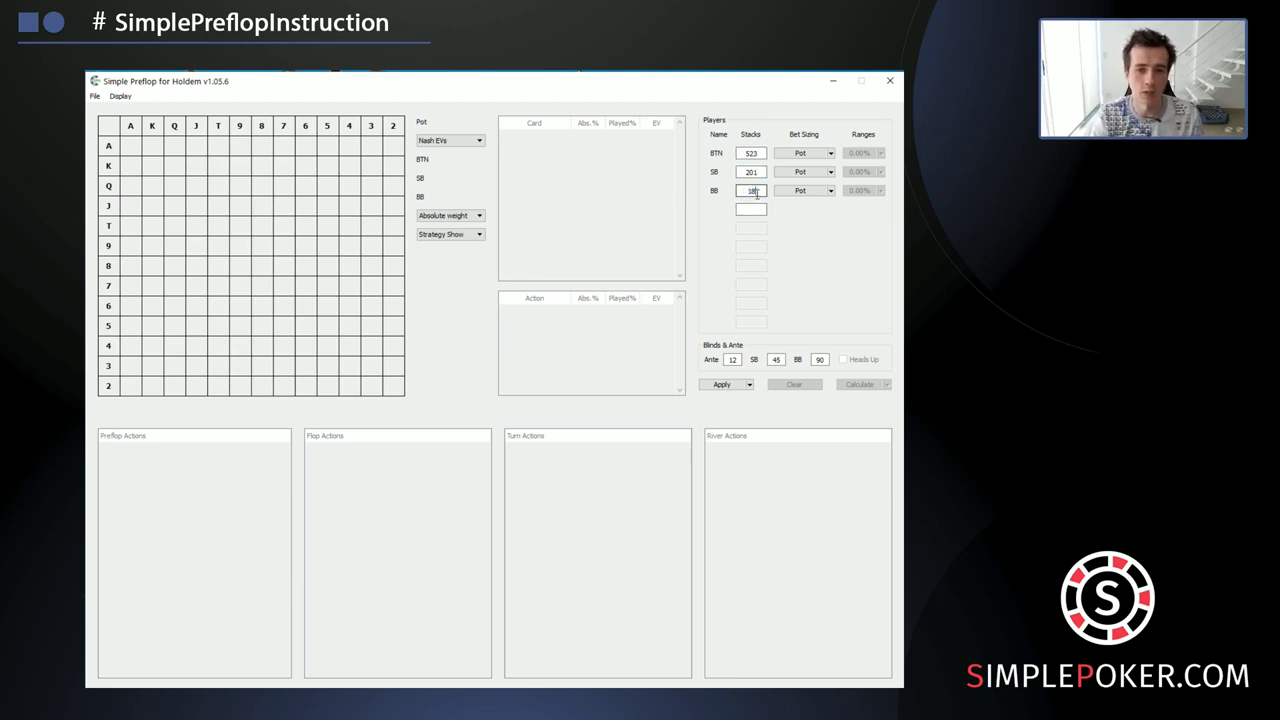
text(3)
click(748, 207)
text(484)
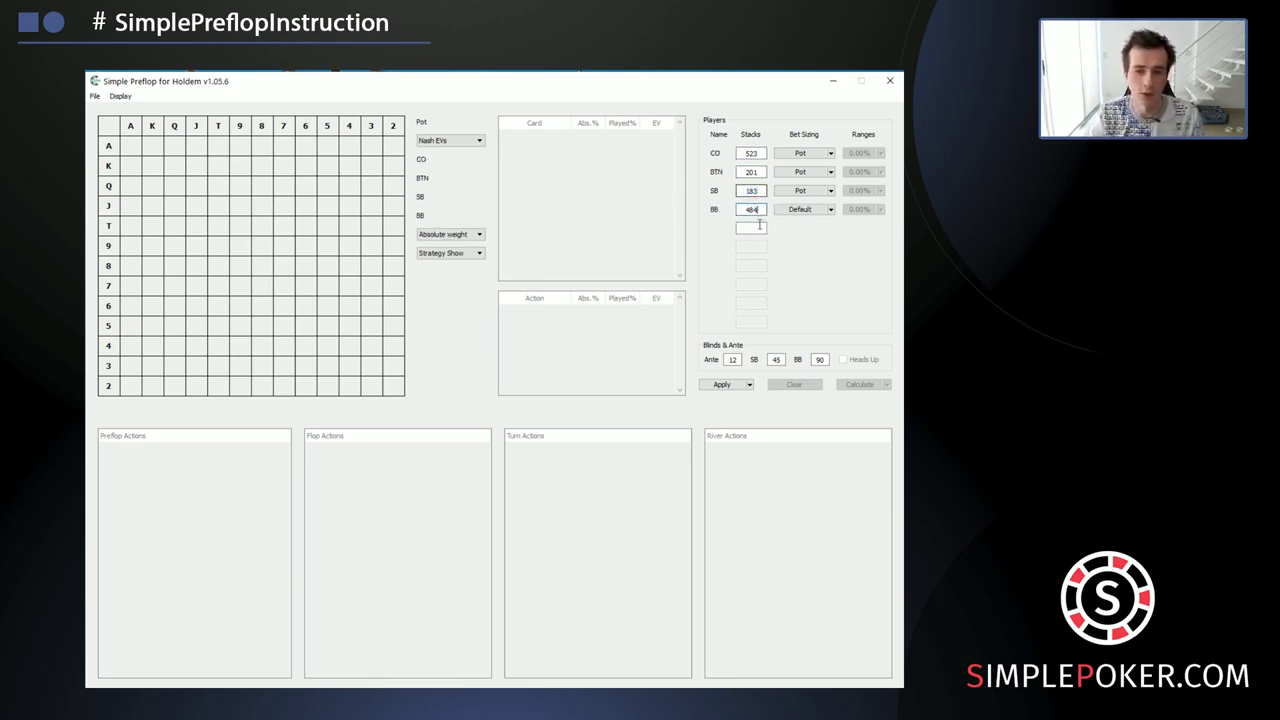
click(760, 228)
text(555)
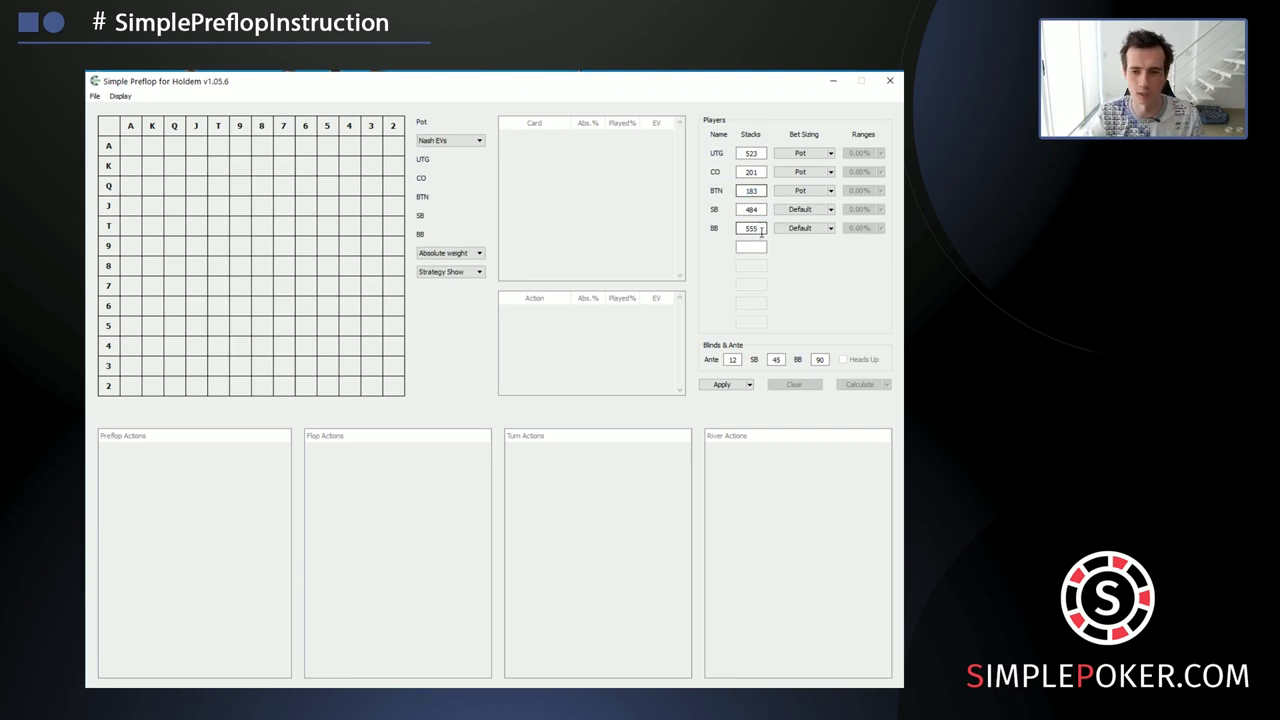
Step: Set the small blind to 6, the big blind to 12 and the ante to 1,5
double_click(776, 360)
text(6)
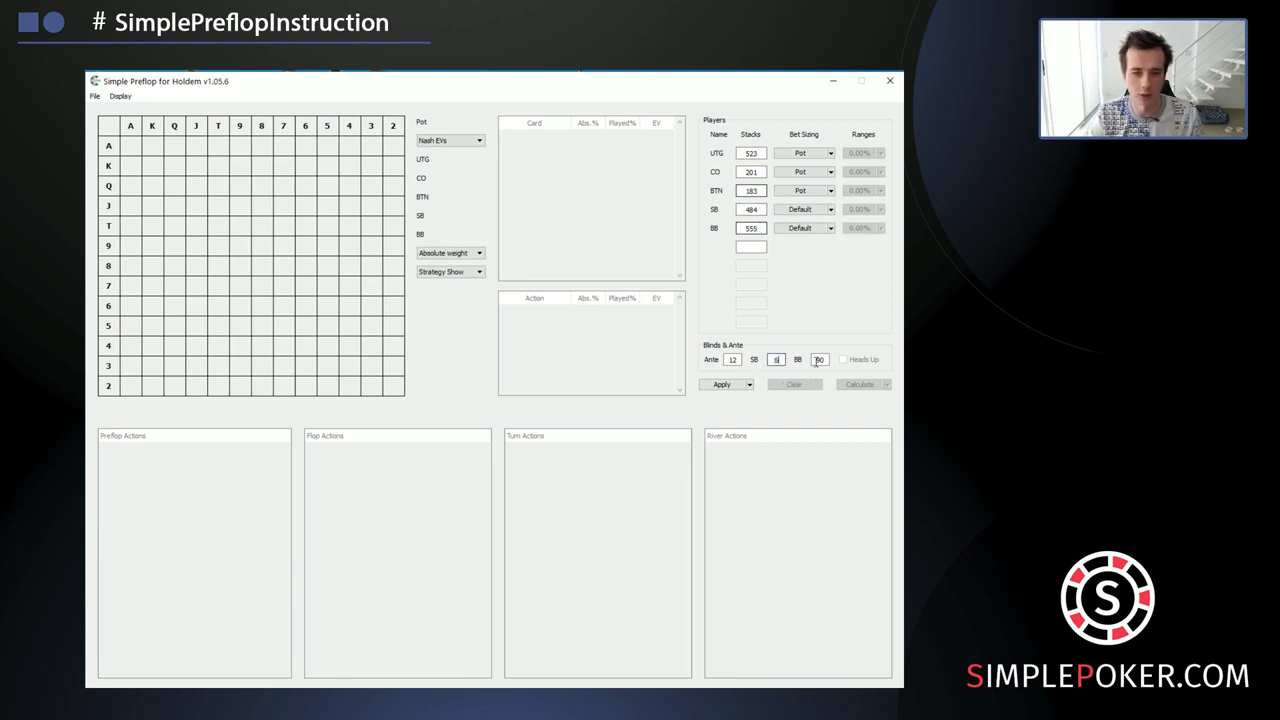
key(Tab)
text(12)
double_click(733, 360)
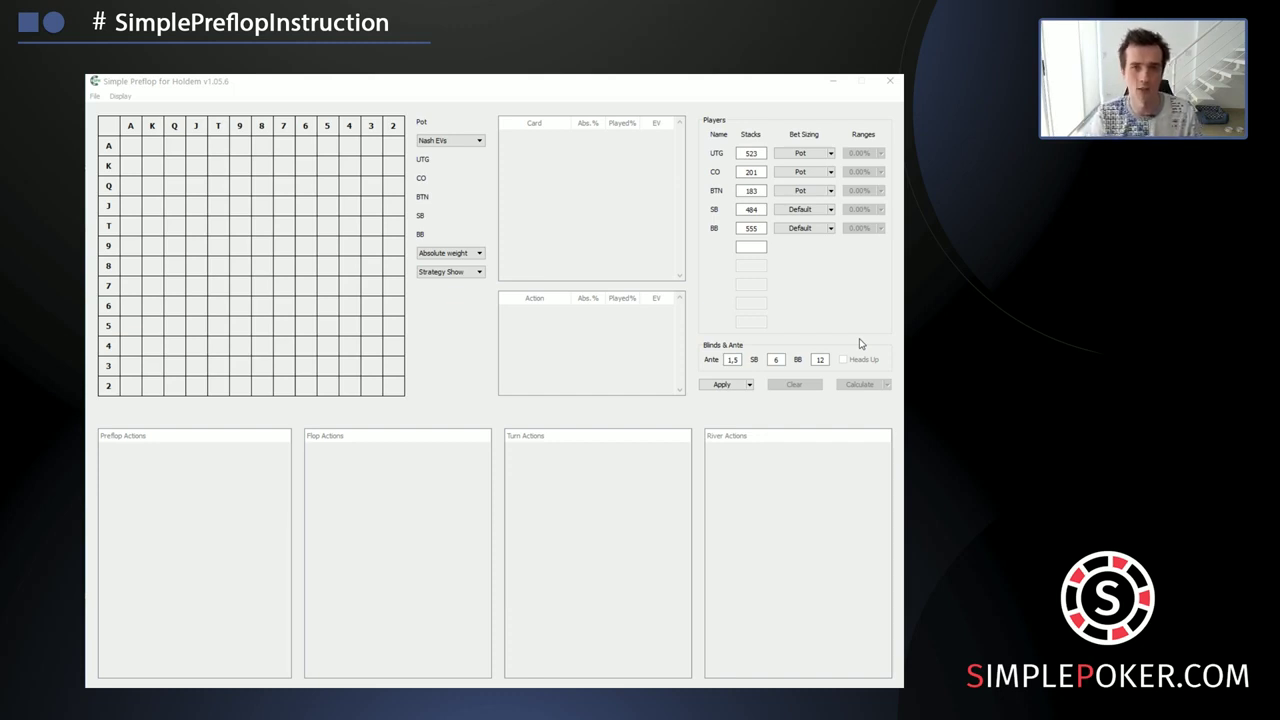
Step: Edit UTG's bet sizing so the first preflop bet and raise sizes are both All In
click(800, 153)
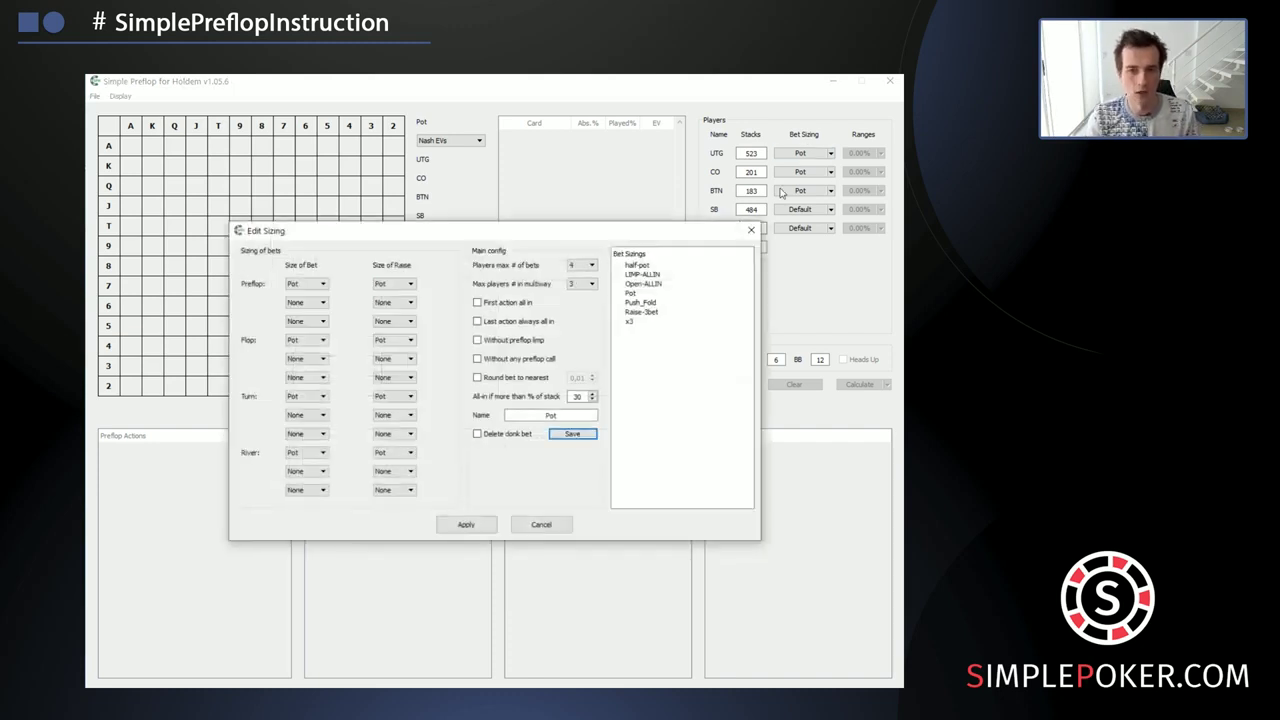
click(320, 284)
click(306, 342)
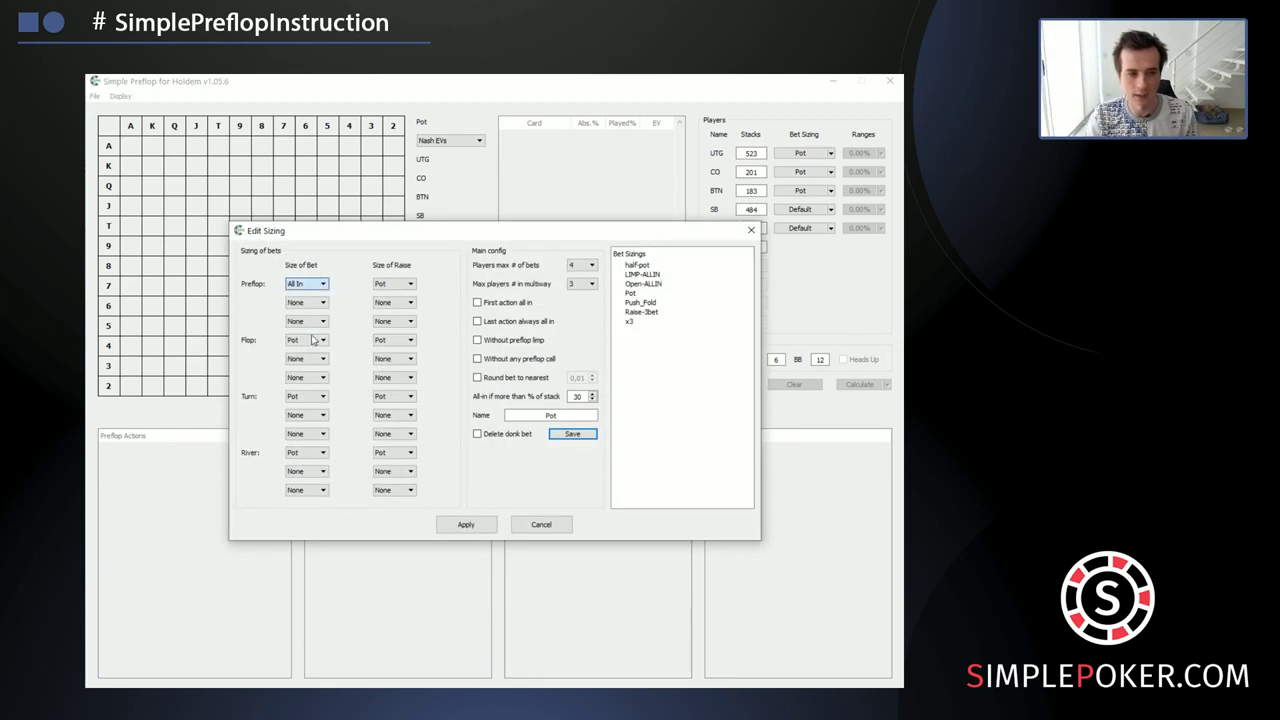
click(400, 284)
click(394, 349)
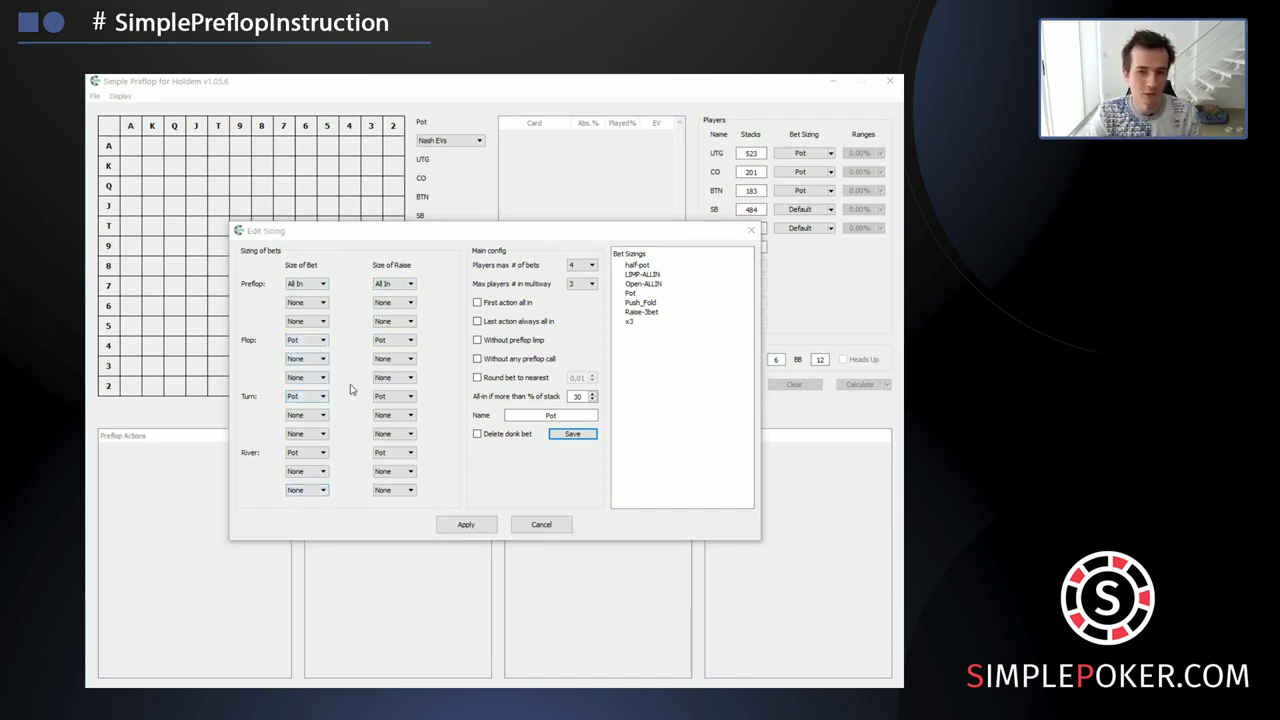
Step: Set the three flop bet sizes to 33% of pot, 66% of pot and Pot
click(319, 347)
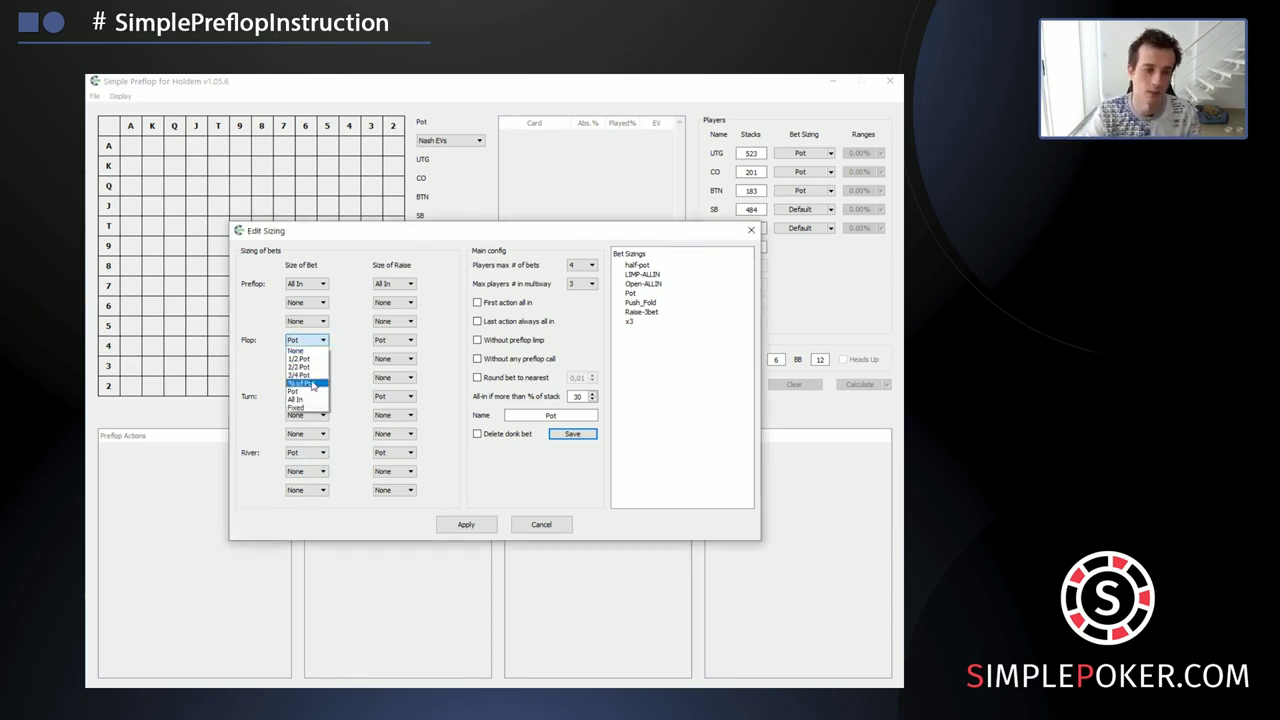
click(316, 386)
scroll(345, 340, down, 1)
click(308, 358)
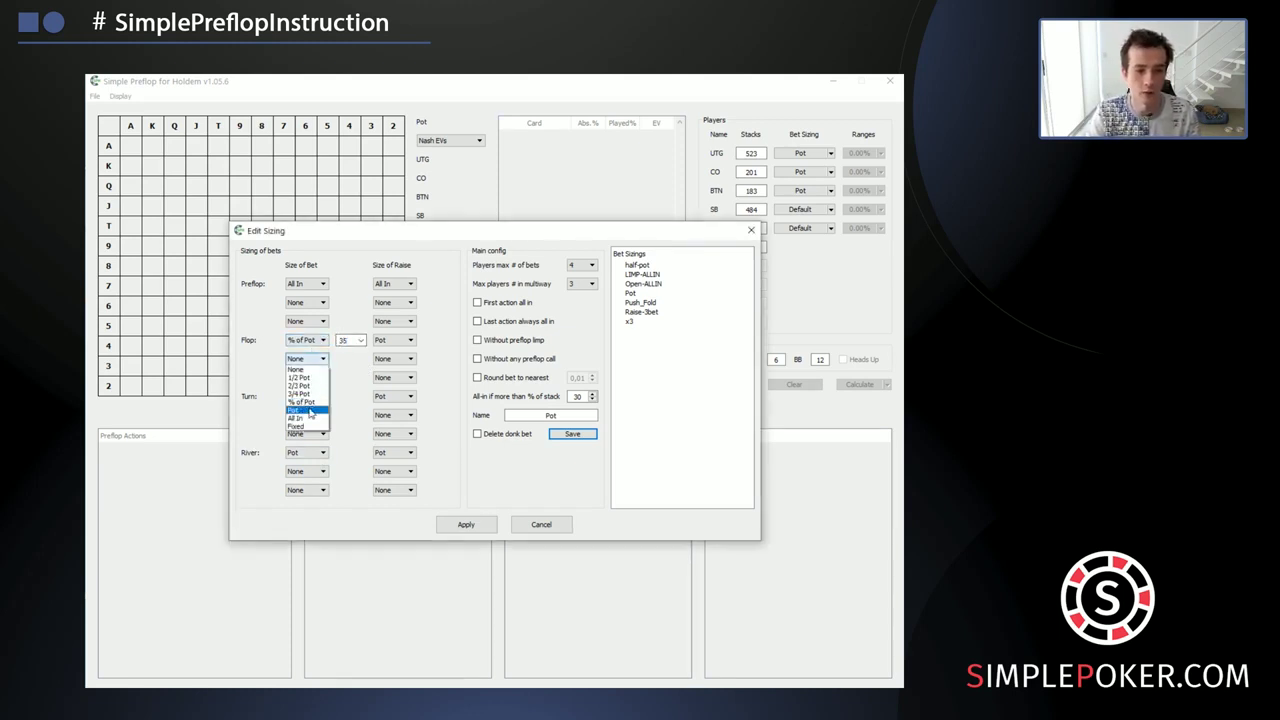
click(305, 392)
click(322, 359)
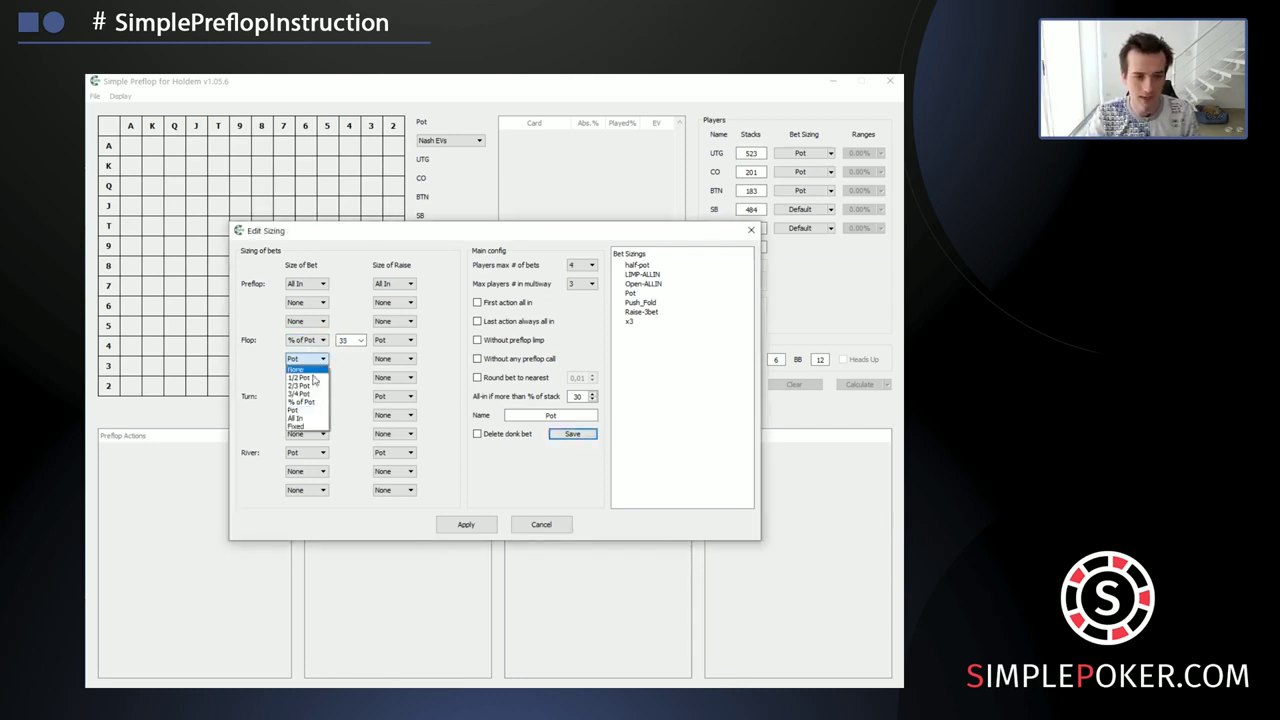
click(311, 403)
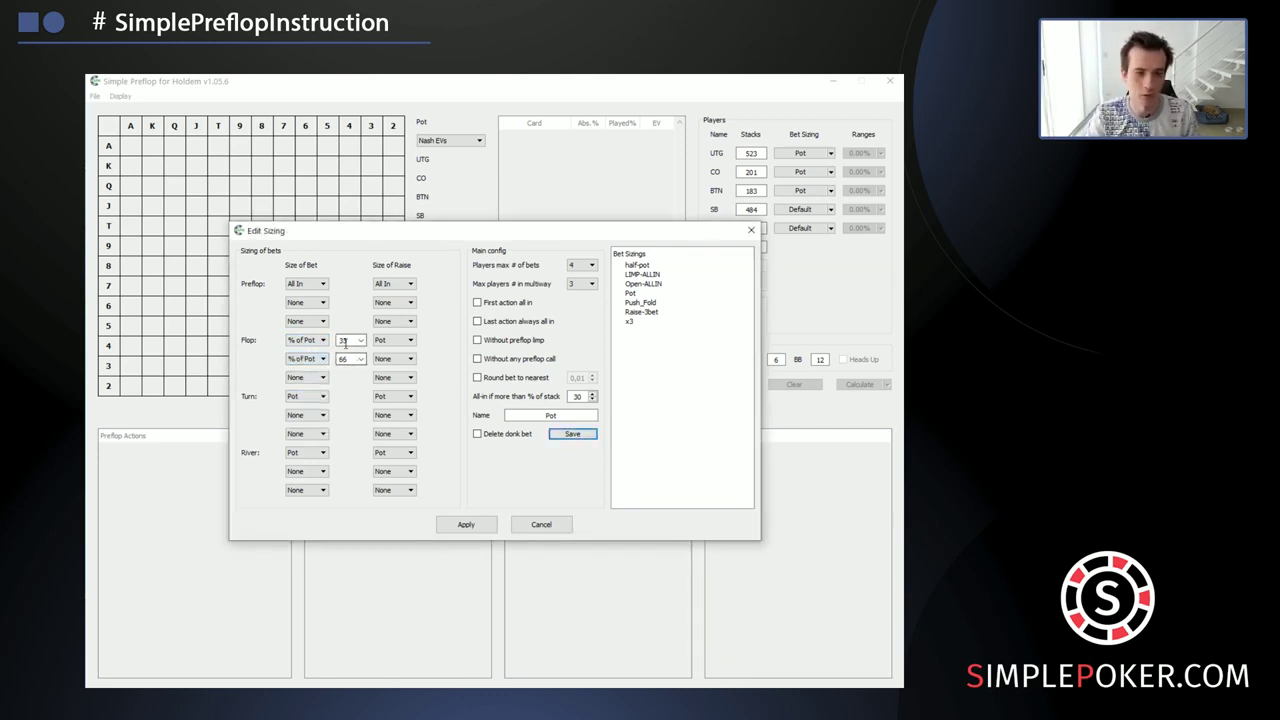
click(312, 377)
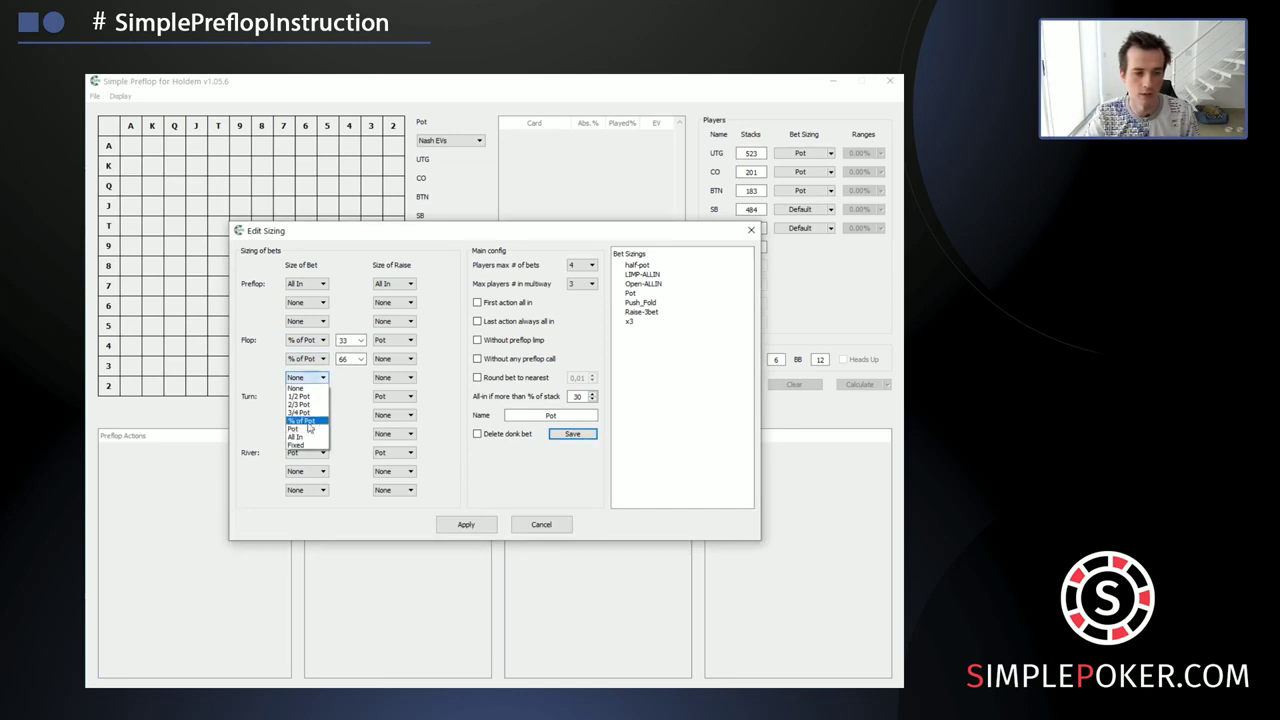
click(310, 429)
Step: Set the three turn bet sizes to 33% of pot, 66% of pot and Pot
click(318, 400)
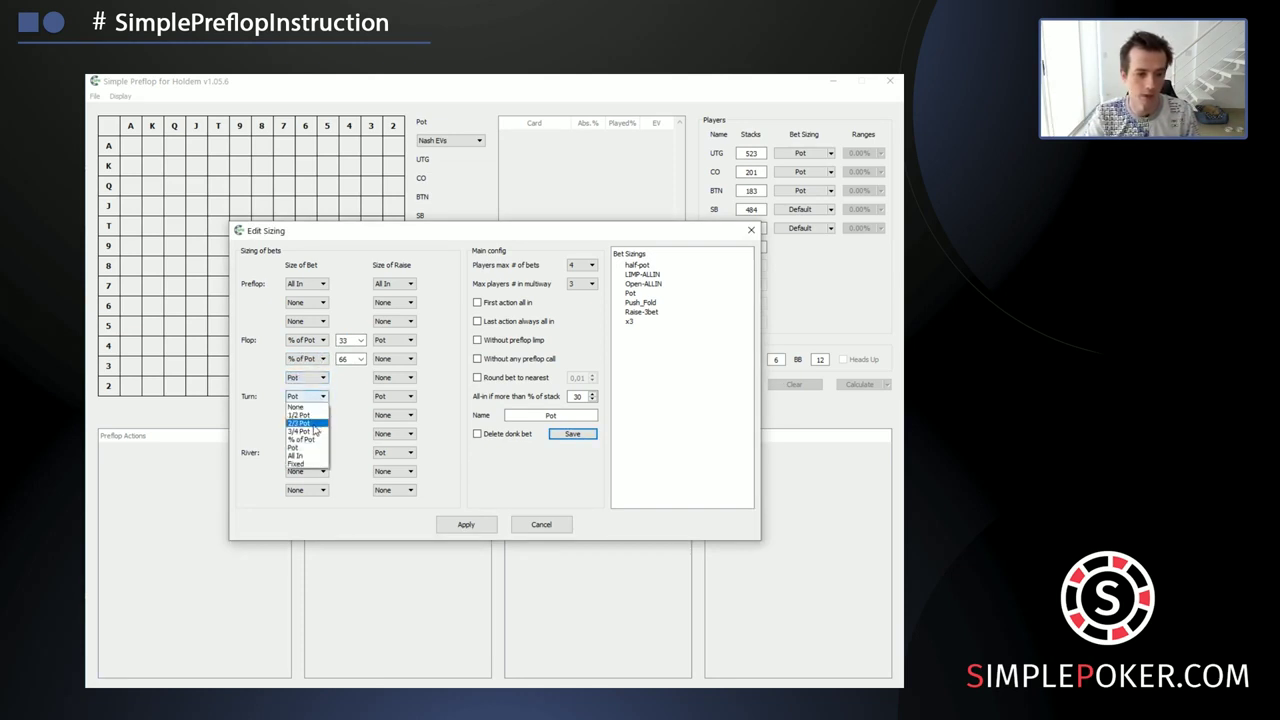
click(305, 421)
click(319, 415)
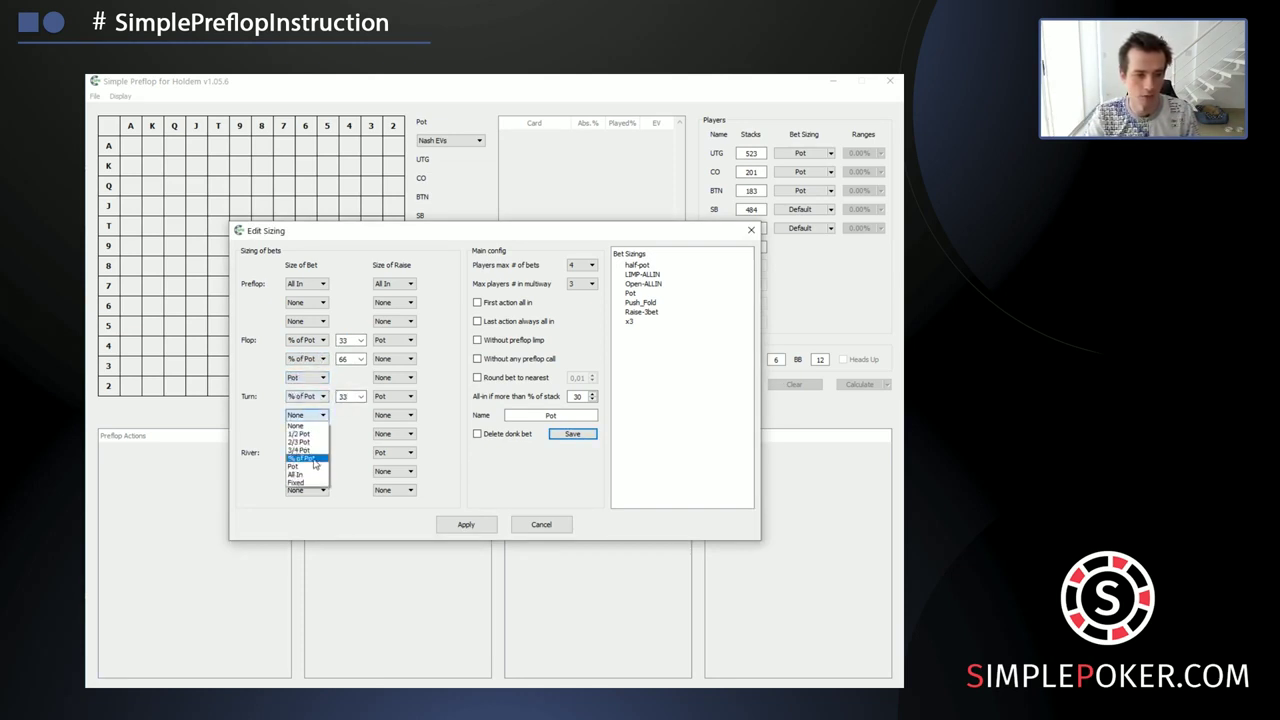
click(302, 438)
click(312, 436)
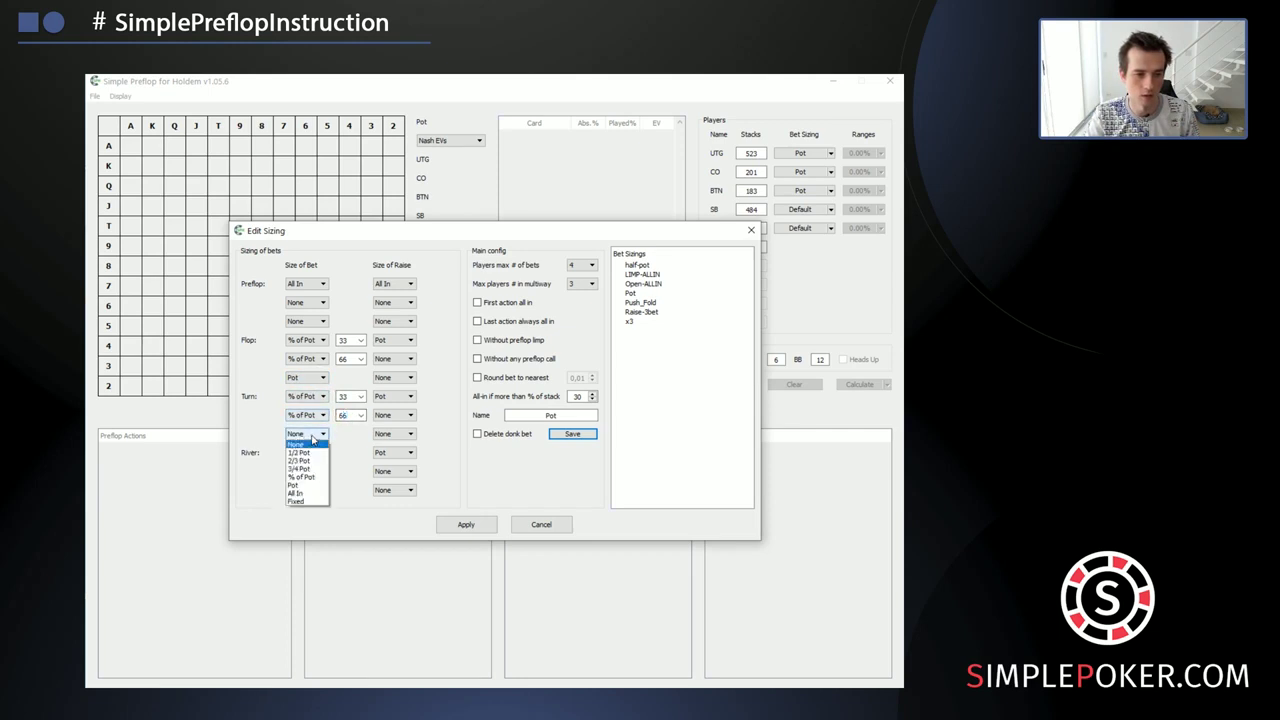
click(295, 485)
Step: Set the three river bet sizes to 33% of pot, 66% of pot and Pot
click(310, 452)
click(302, 496)
double_click(344, 452)
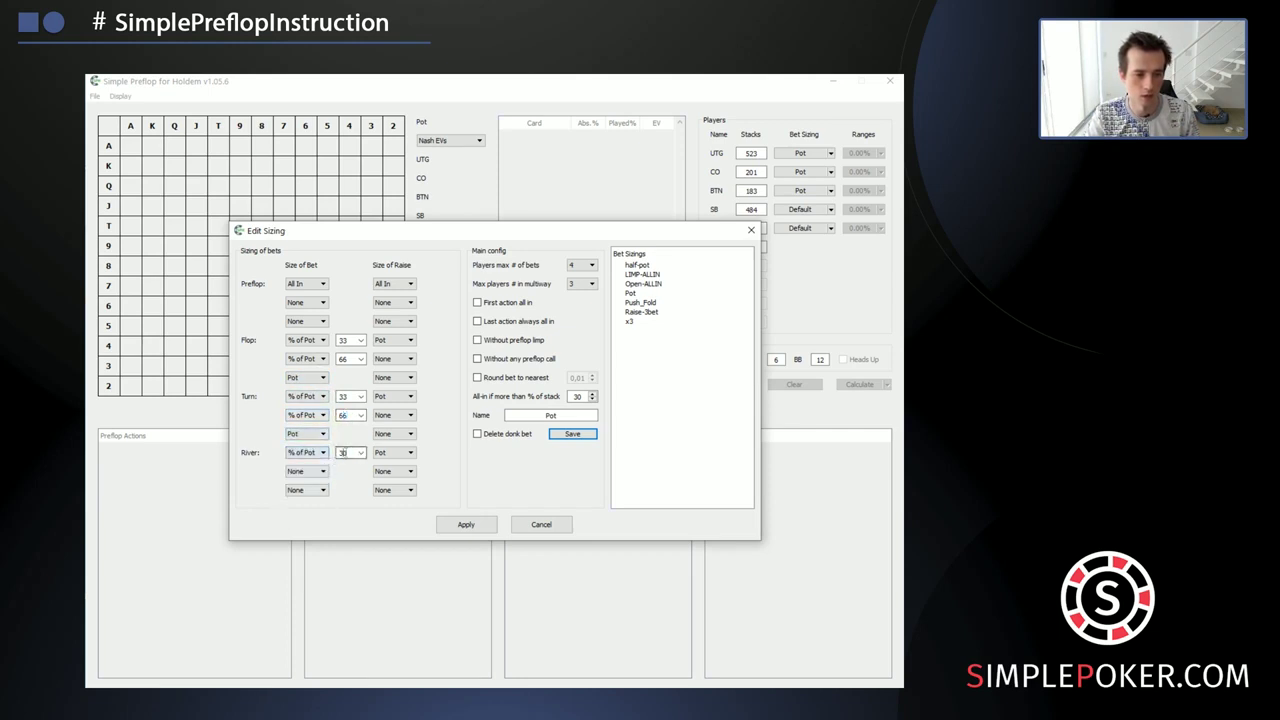
text(33)
click(318, 471)
click(304, 514)
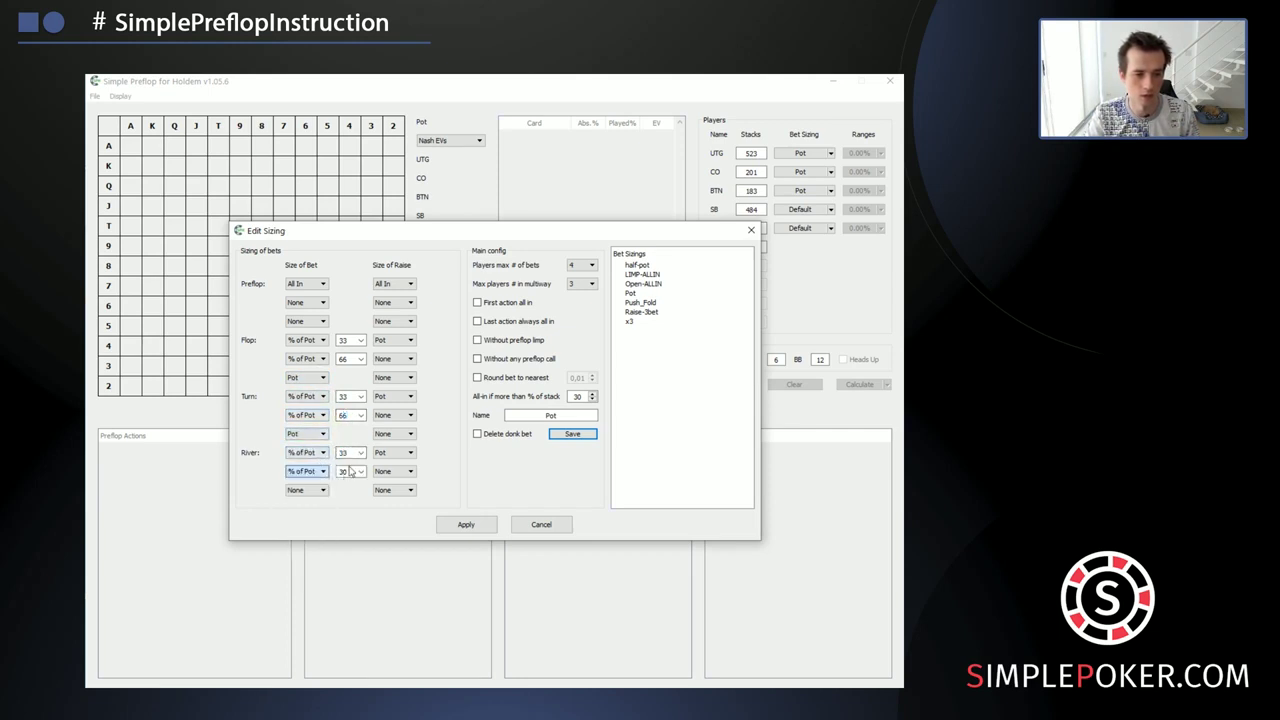
click(307, 490)
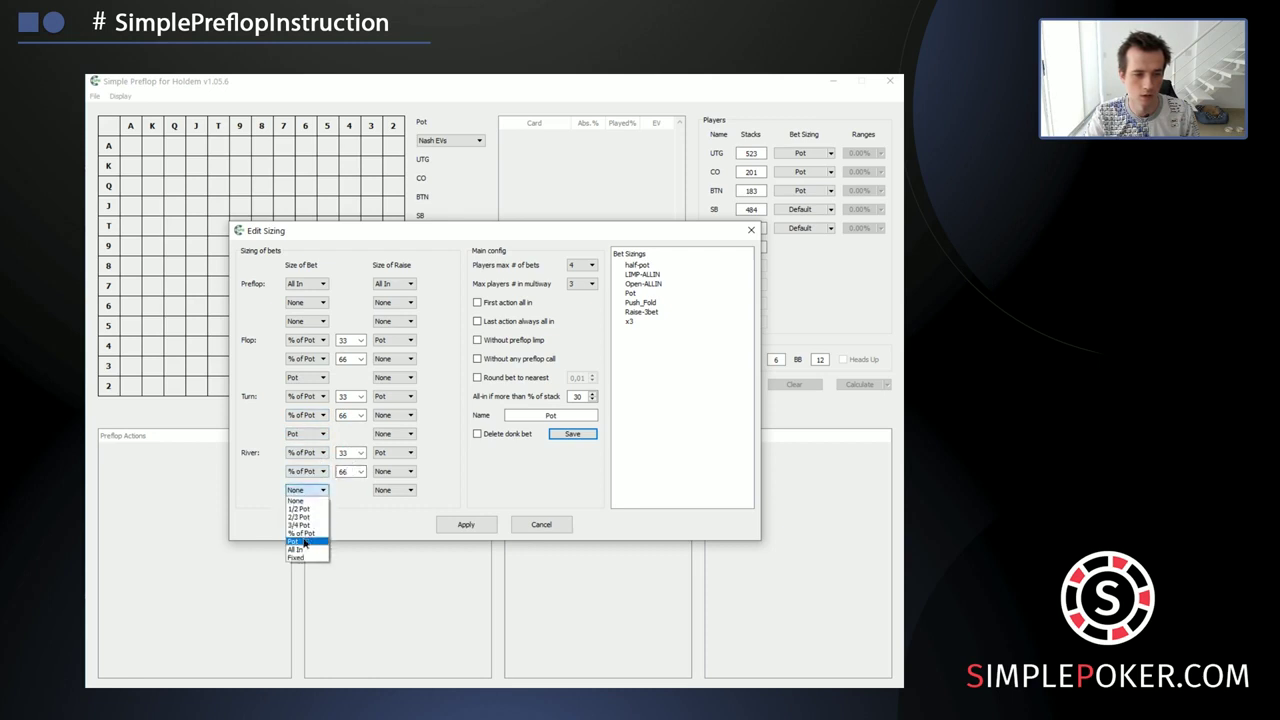
click(298, 541)
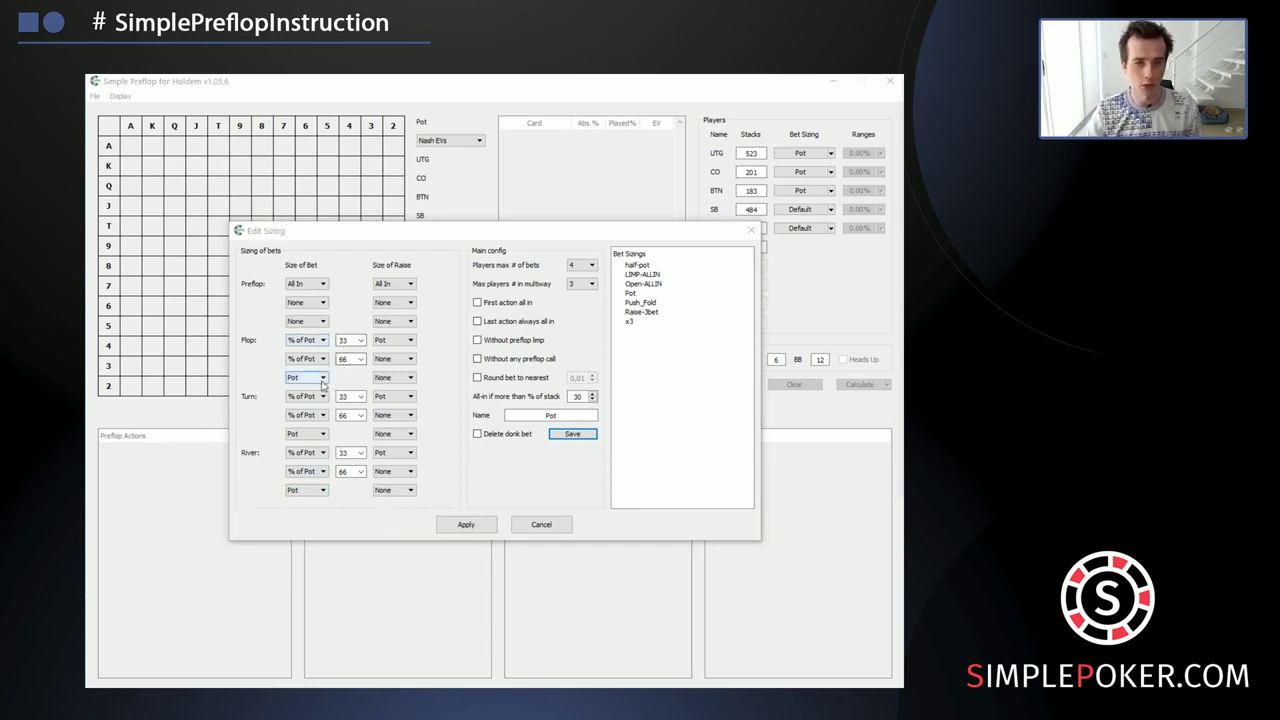
Step: Set the first raise size on the flop, turn and river to 50% of pot each
click(398, 342)
click(390, 383)
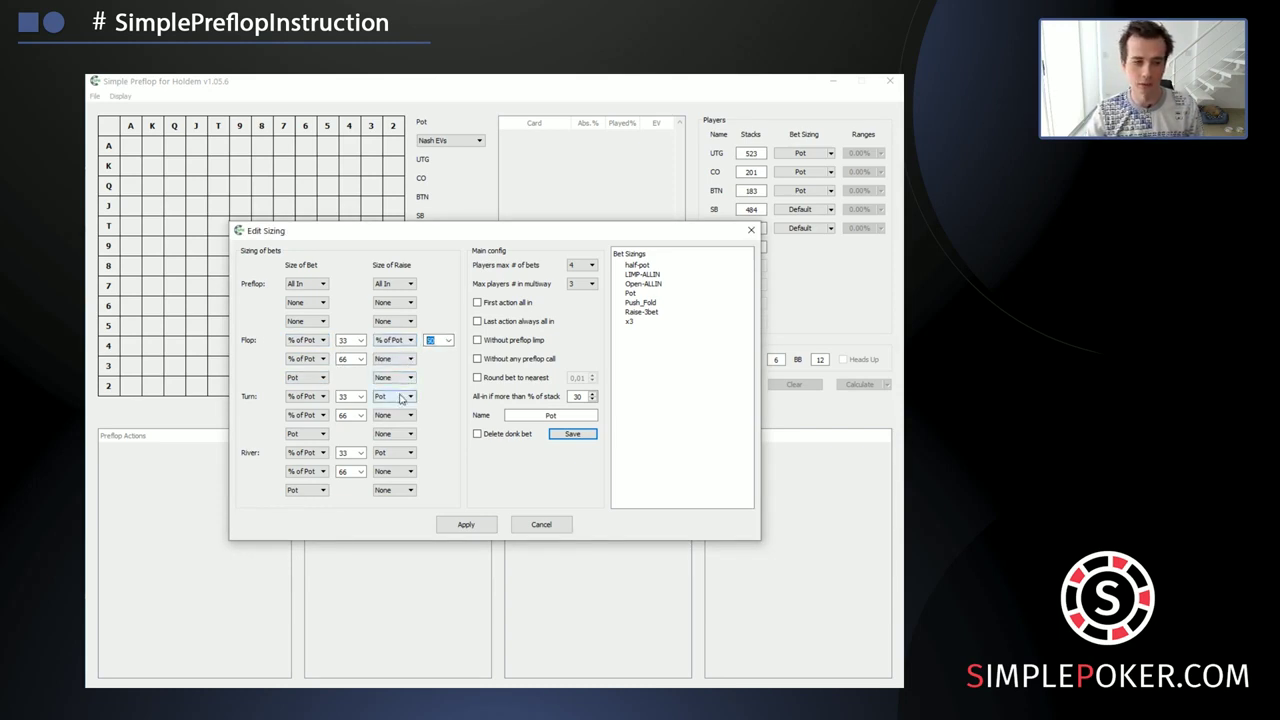
click(400, 397)
click(392, 440)
double_click(431, 397)
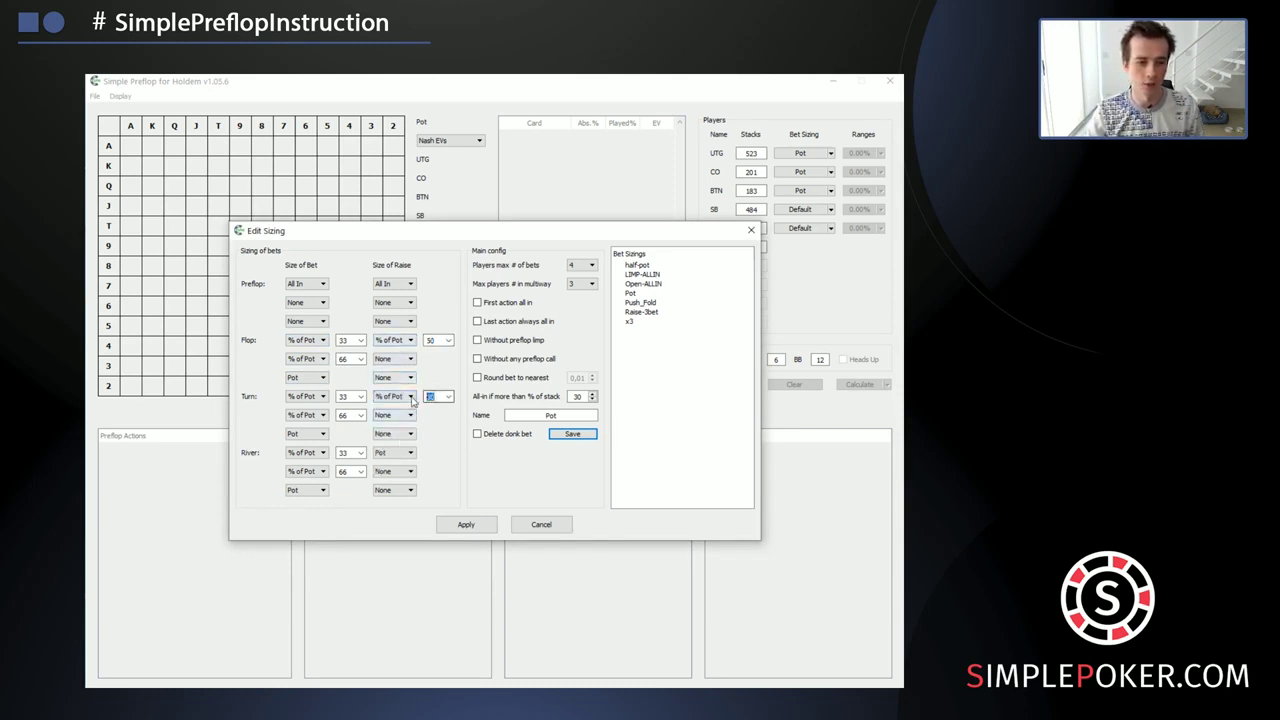
text(50)
click(395, 452)
click(410, 491)
double_click(431, 453)
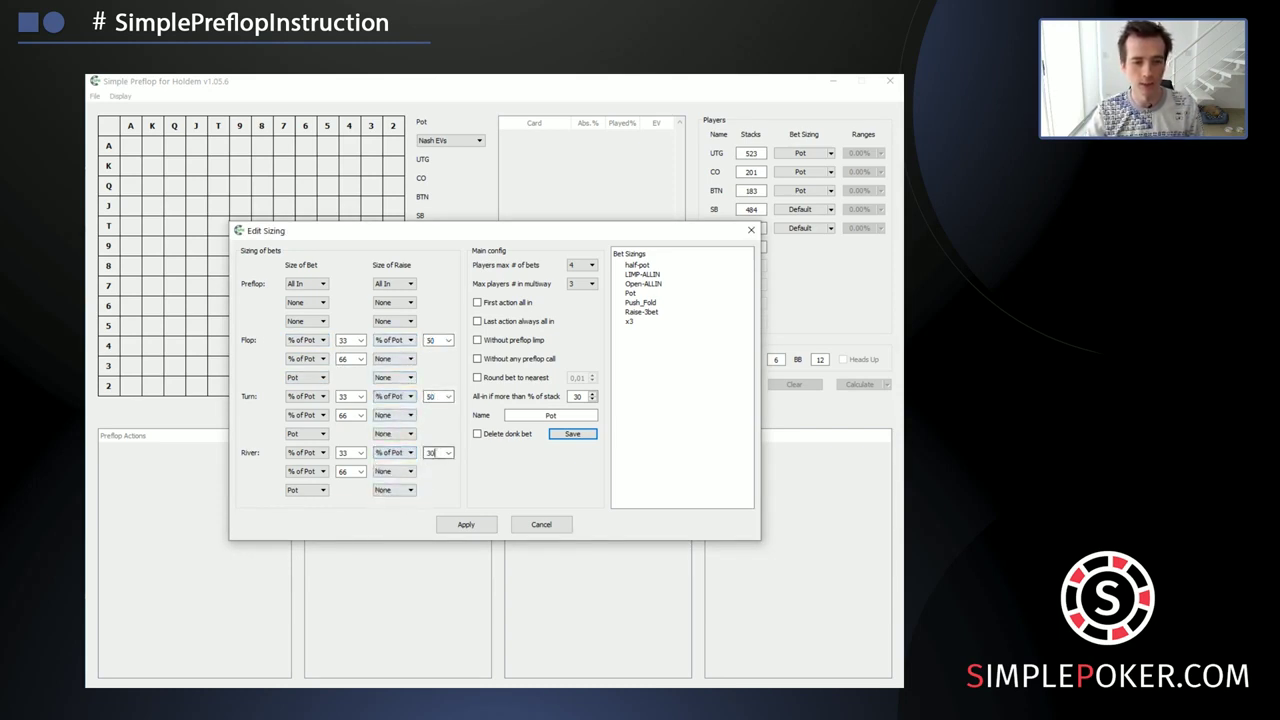
text(50)
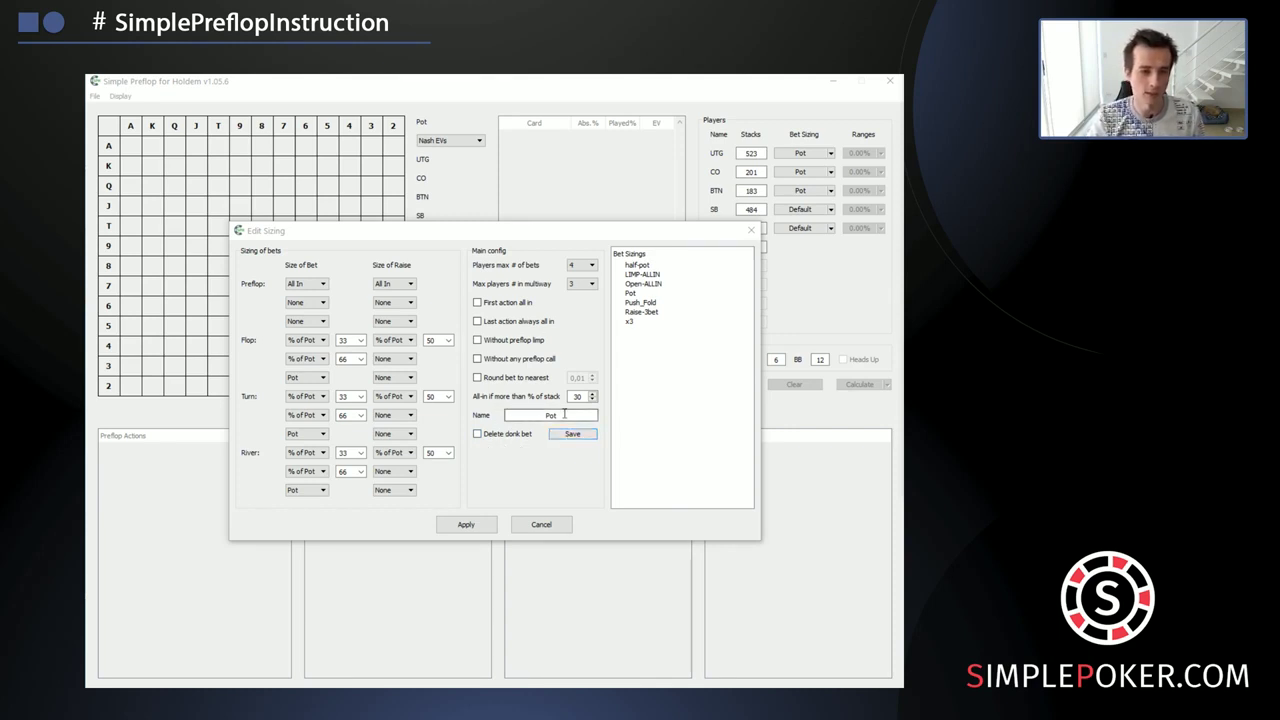
Step: Save the bet sizing under the name ALL IN PREFLOP and apply it to UTG
double_click(522, 420)
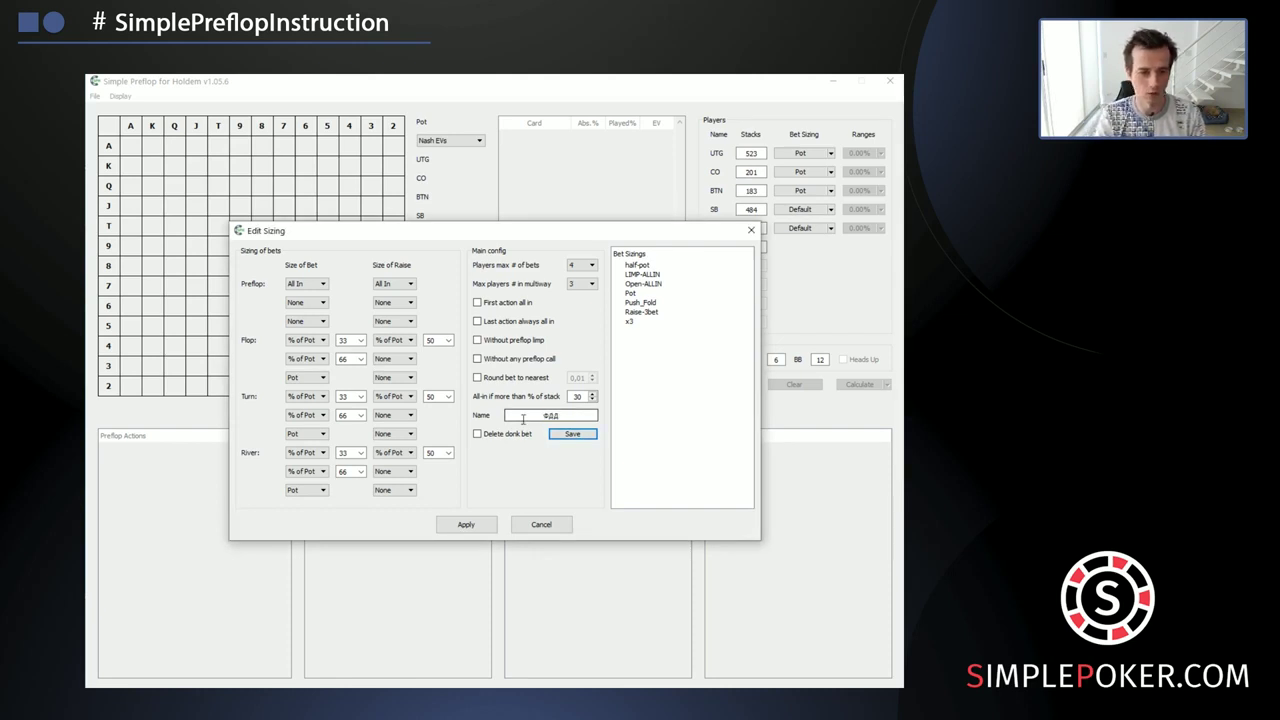
text(ALL IN PREFLOP)
click(565, 434)
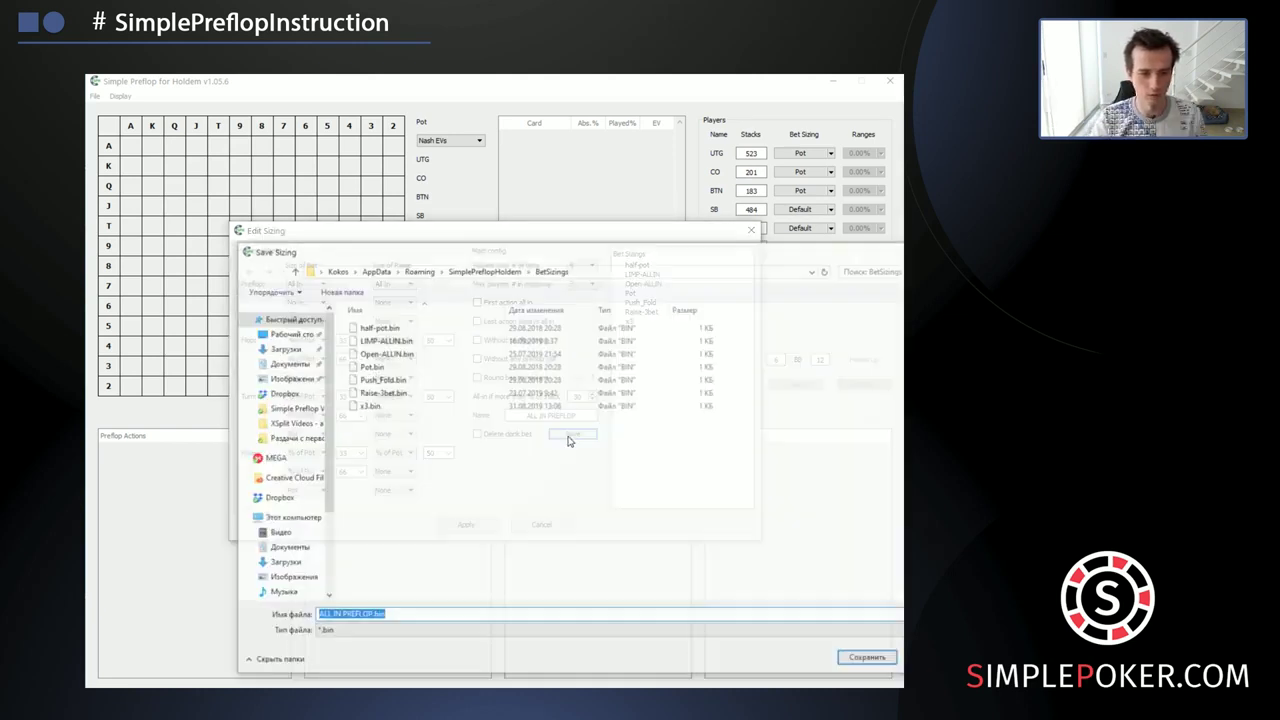
click(869, 660)
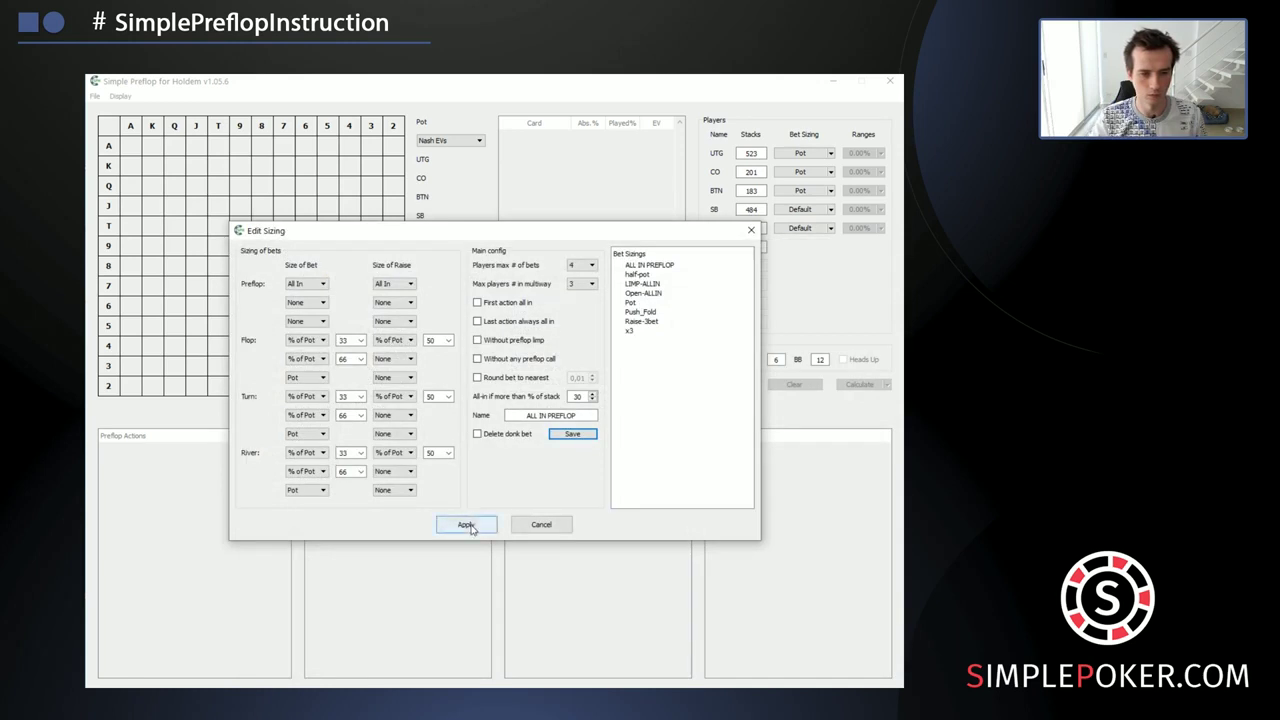
click(466, 524)
Step: Assign the ALL IN PREFLOP sizing to CO, BTN, SB and BB, and apply the setup to build the action tree
click(826, 173)
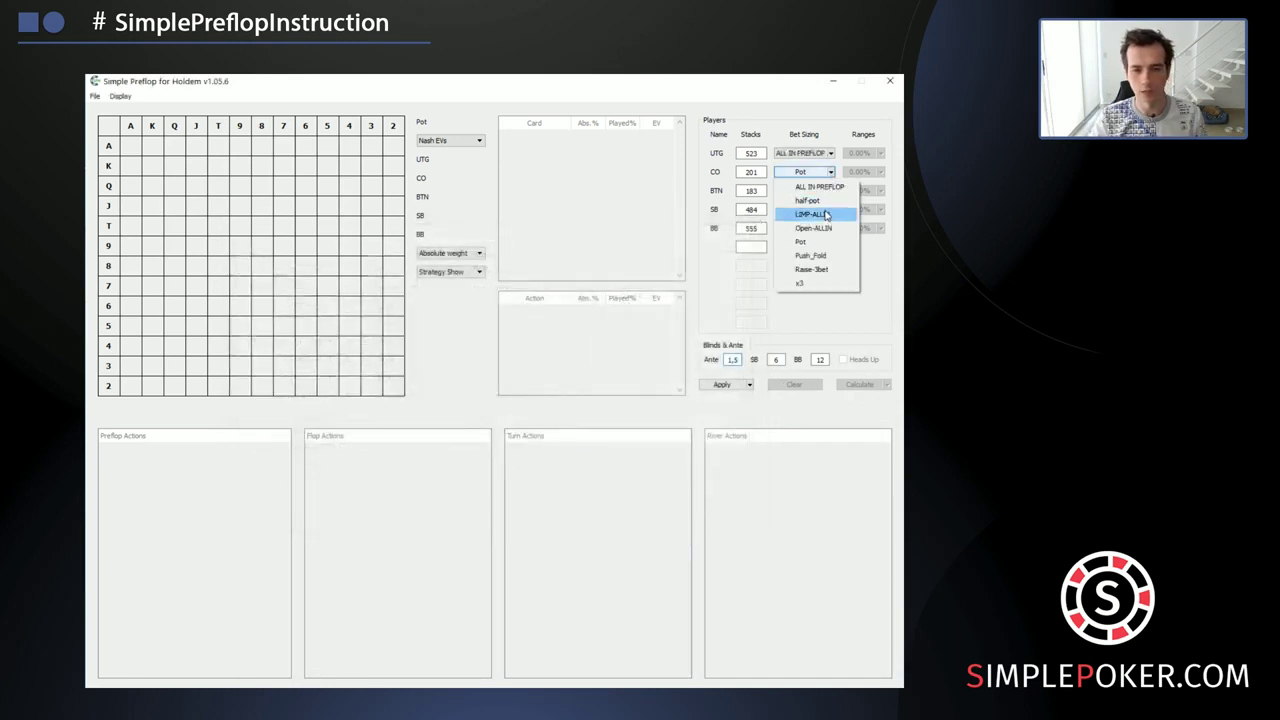
click(826, 188)
click(830, 191)
click(818, 206)
click(830, 209)
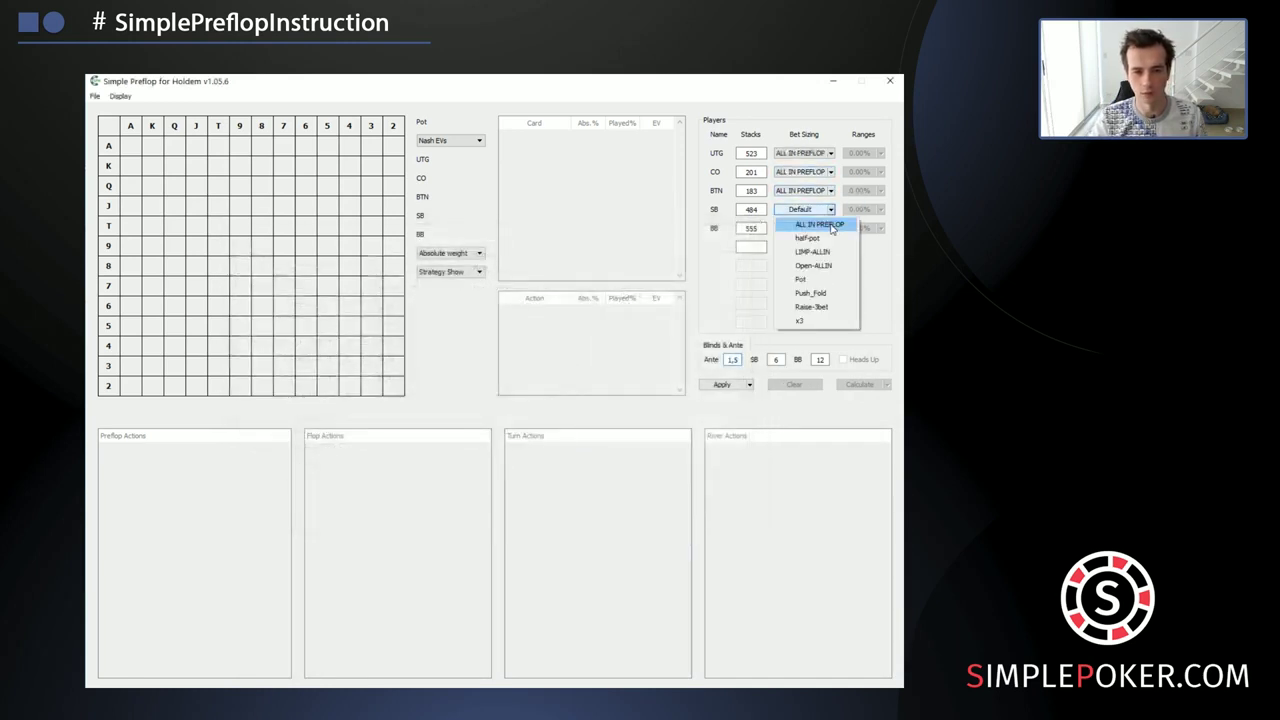
click(818, 225)
click(831, 229)
click(829, 244)
click(737, 384)
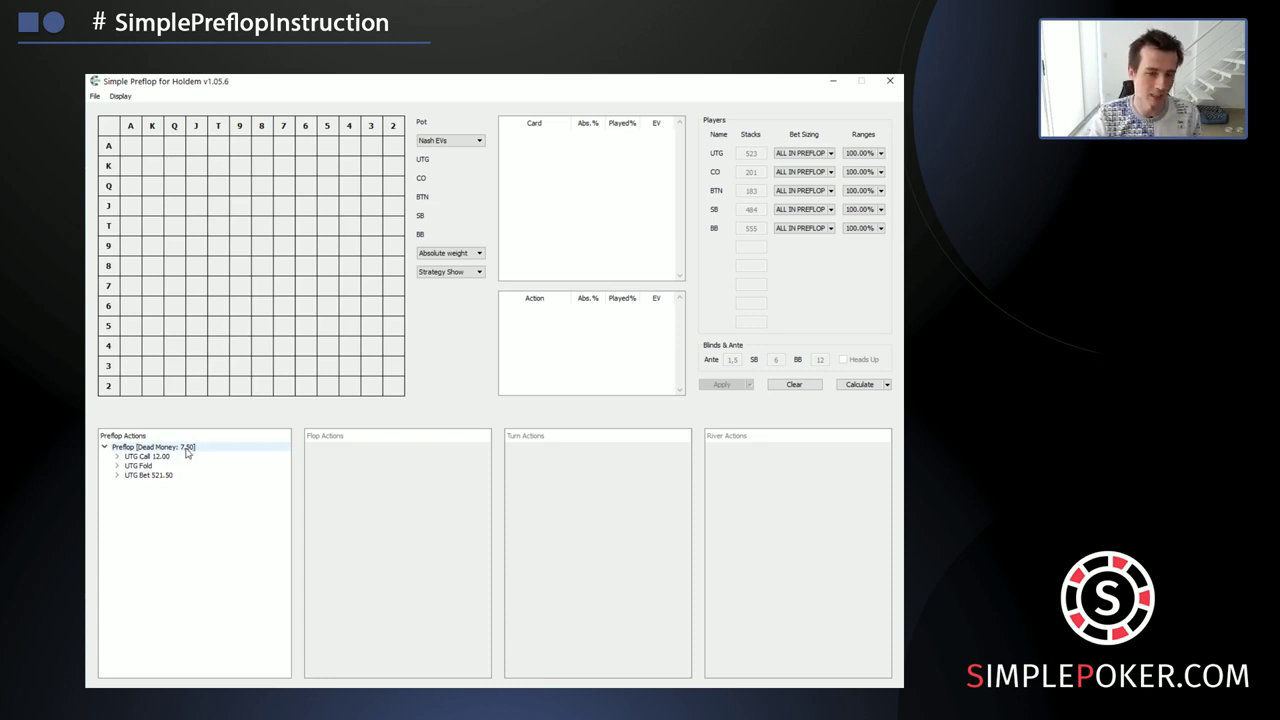
Step: Add a UTG bet of 36 to the root of the preflop tree
right_click(185, 452)
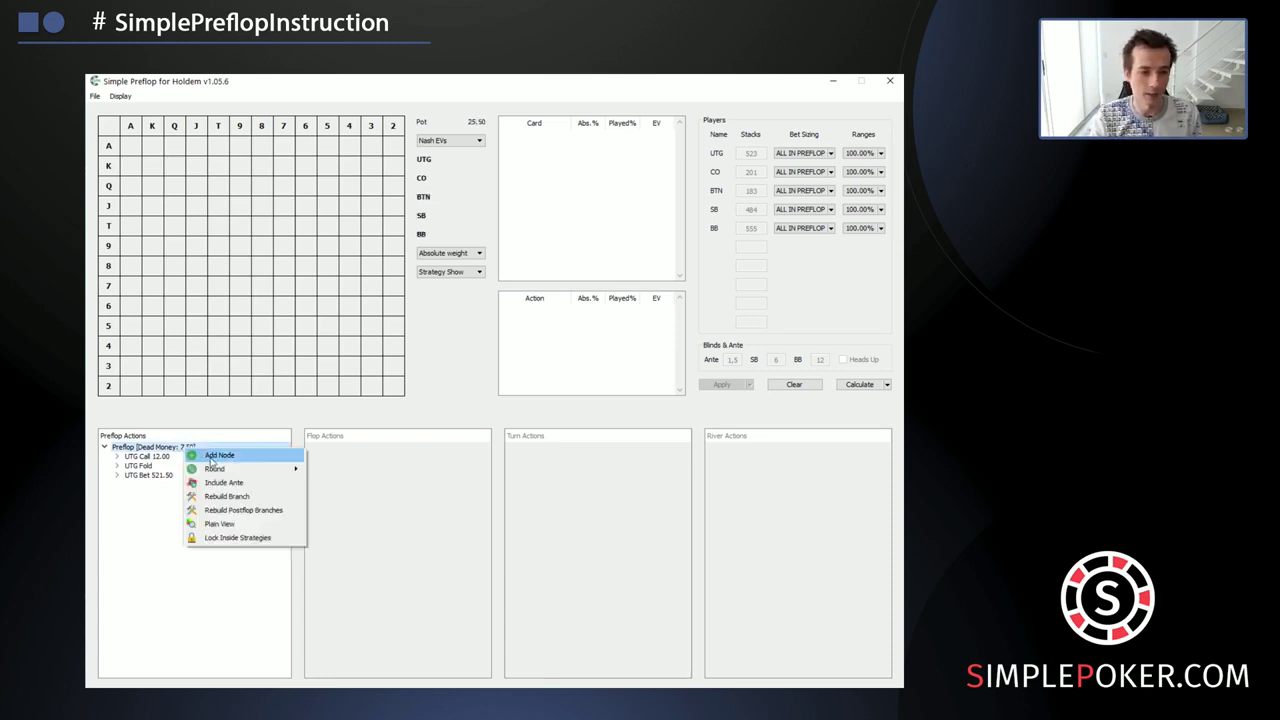
click(211, 462)
double_click(541, 377)
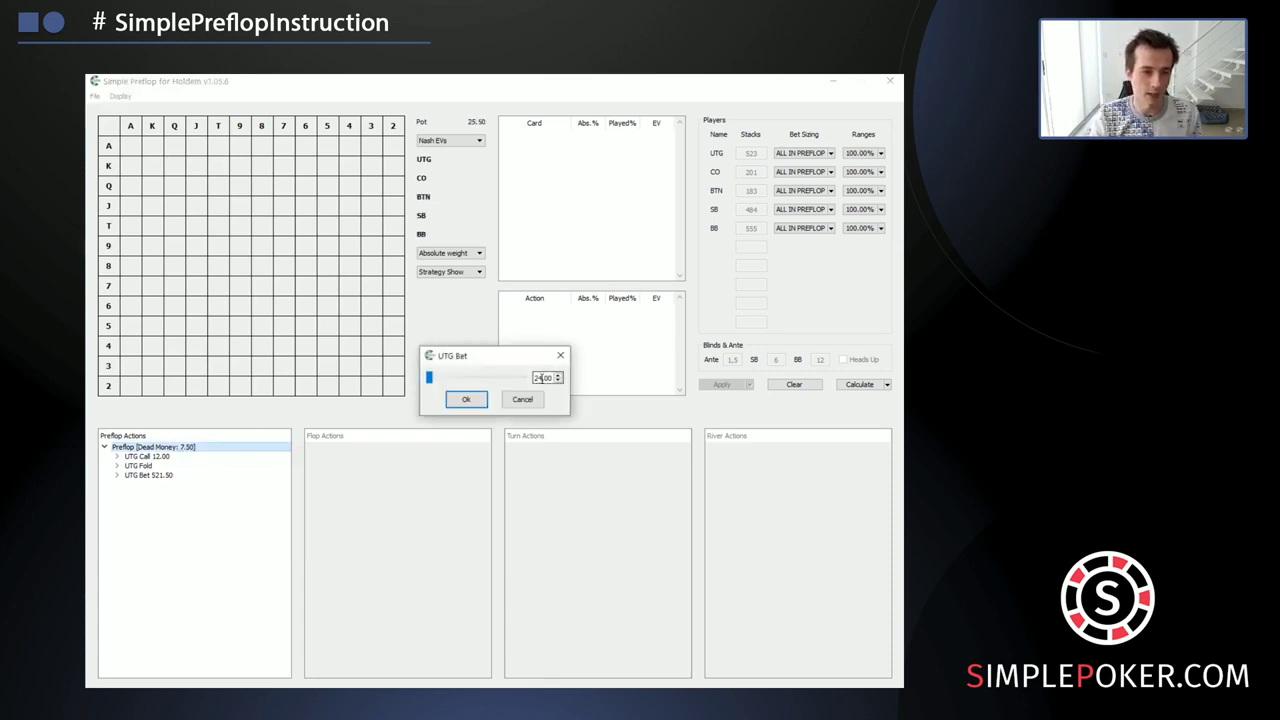
text(36)
click(466, 400)
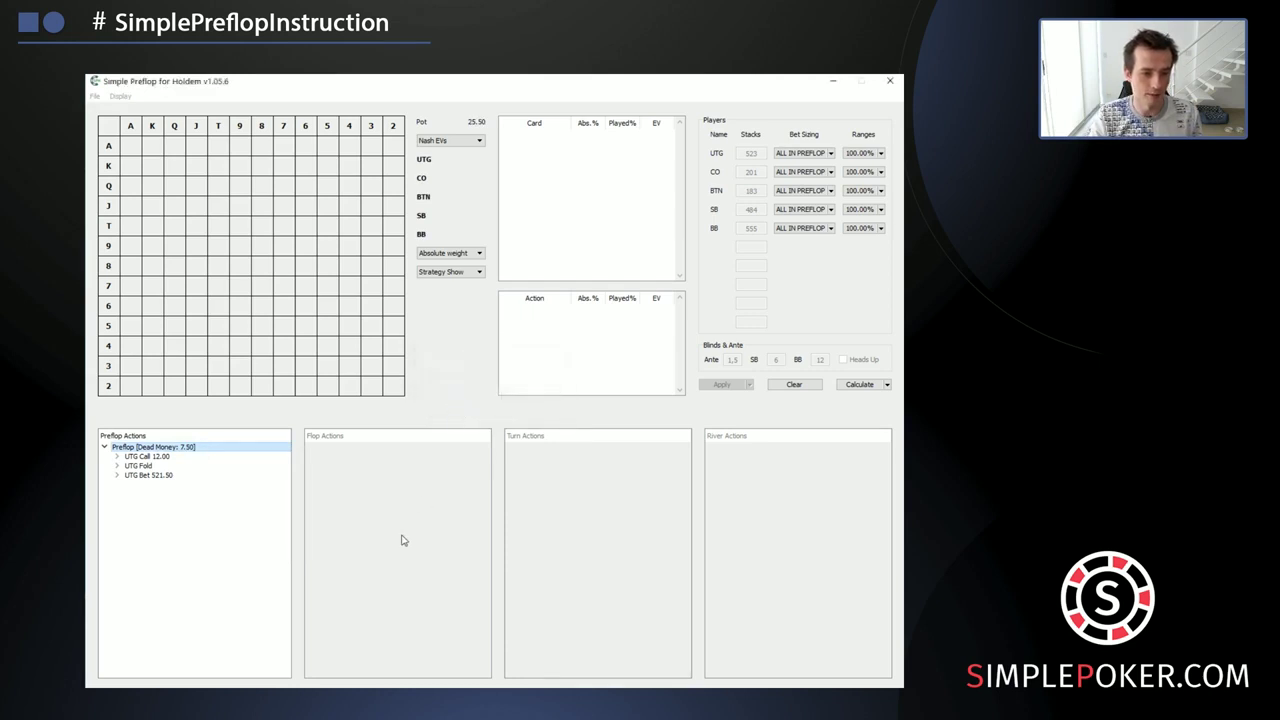
Step: Delete UTG's call, fold and 521.50 bet nodes from the preflop tree
right_click(162, 456)
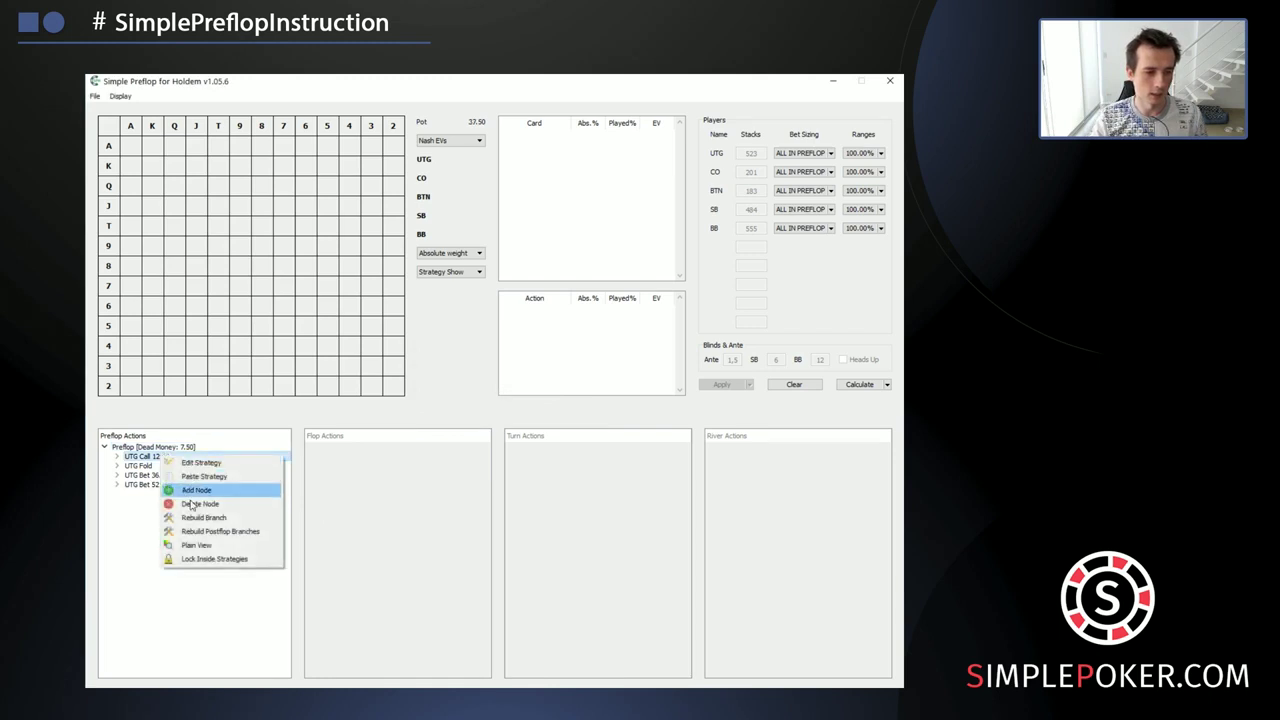
click(197, 505)
right_click(162, 458)
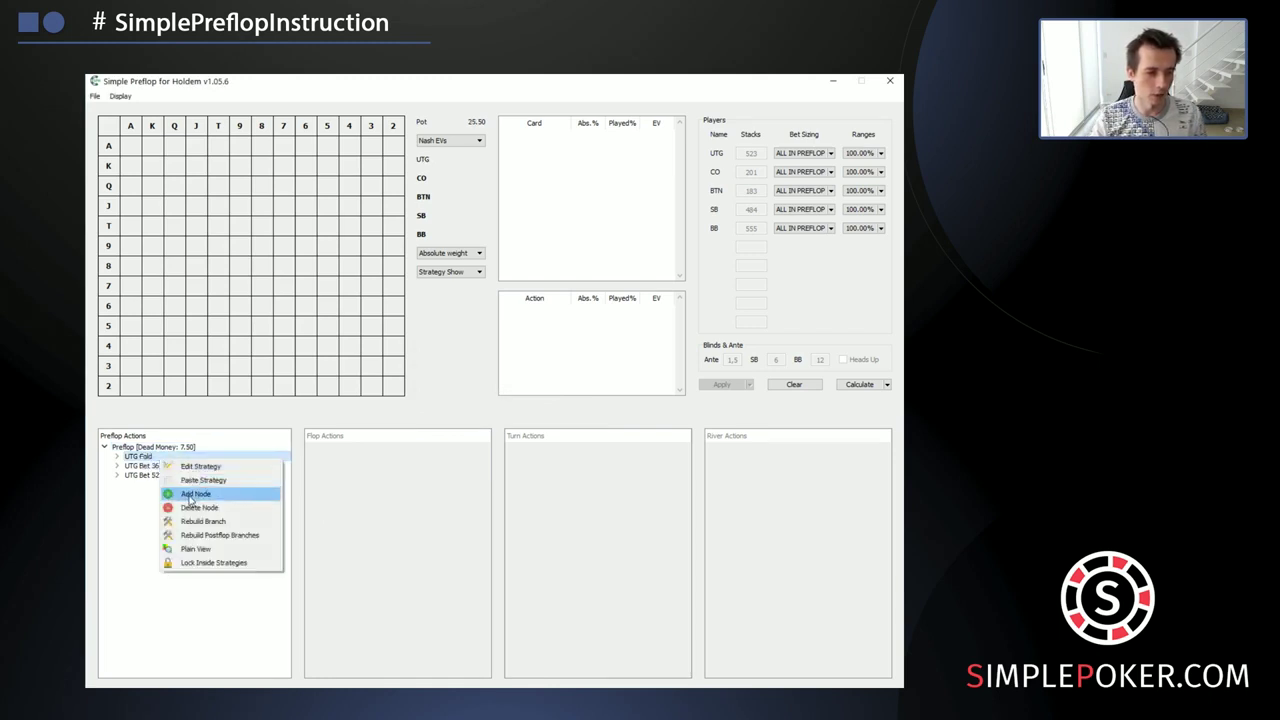
click(193, 508)
right_click(160, 466)
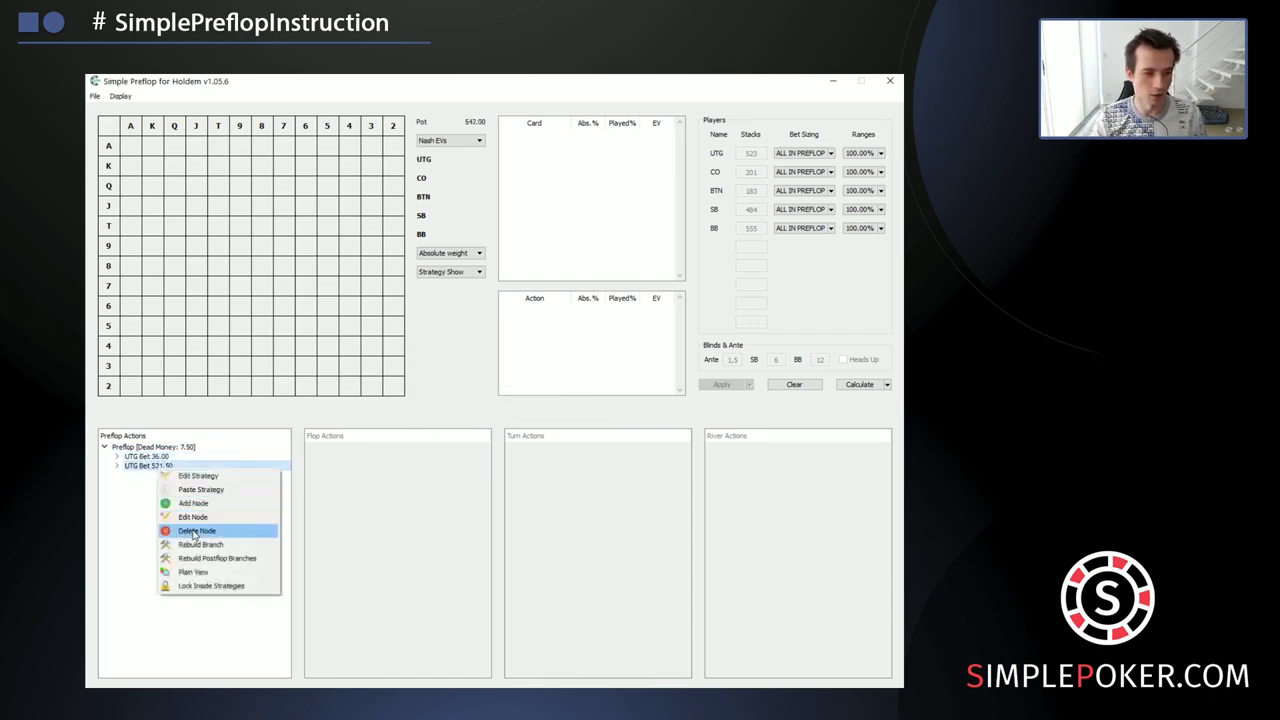
click(195, 527)
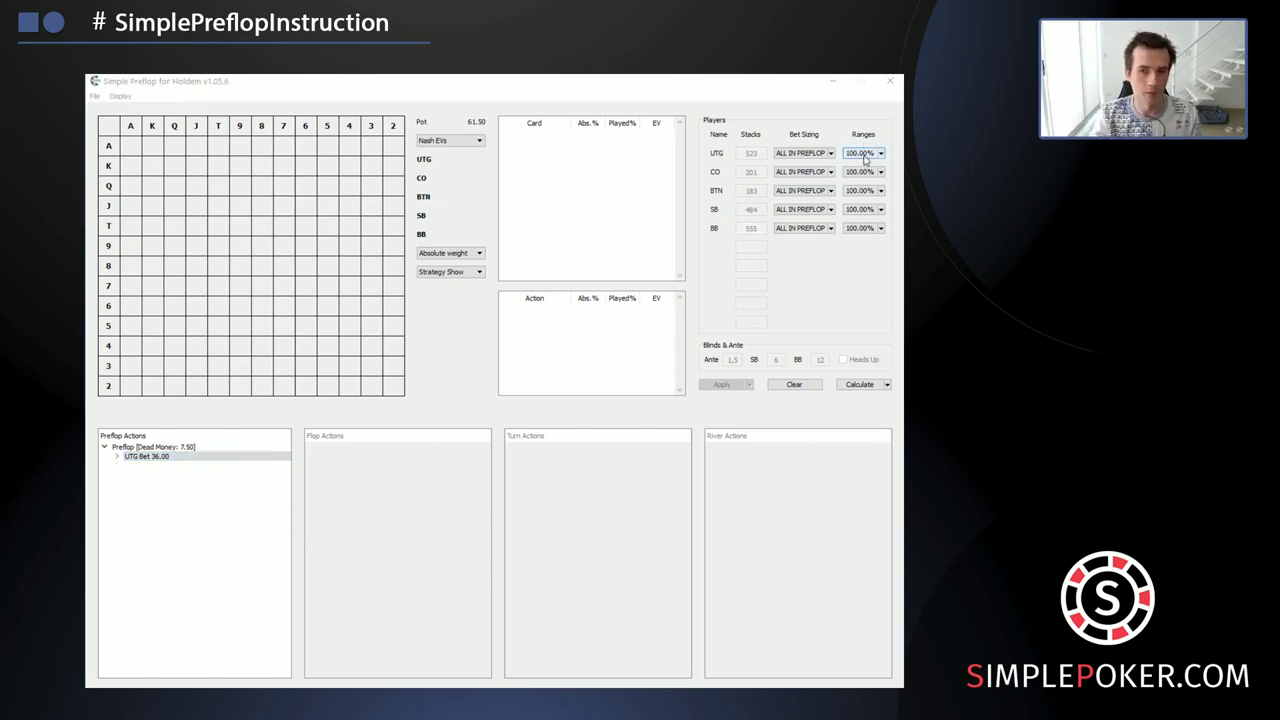
Step: Empty UTG's starting range, then include all suited aces and every pocket pair from AA to 22 at full weight
click(865, 155)
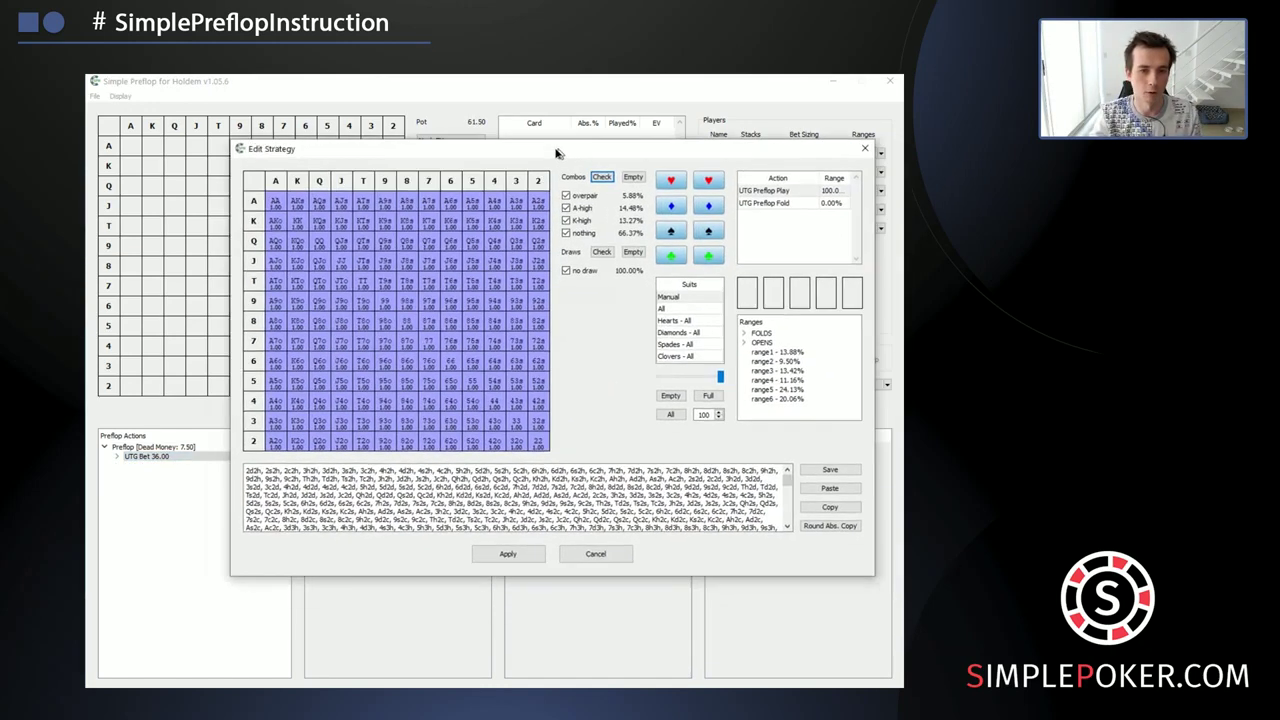
click(648, 393)
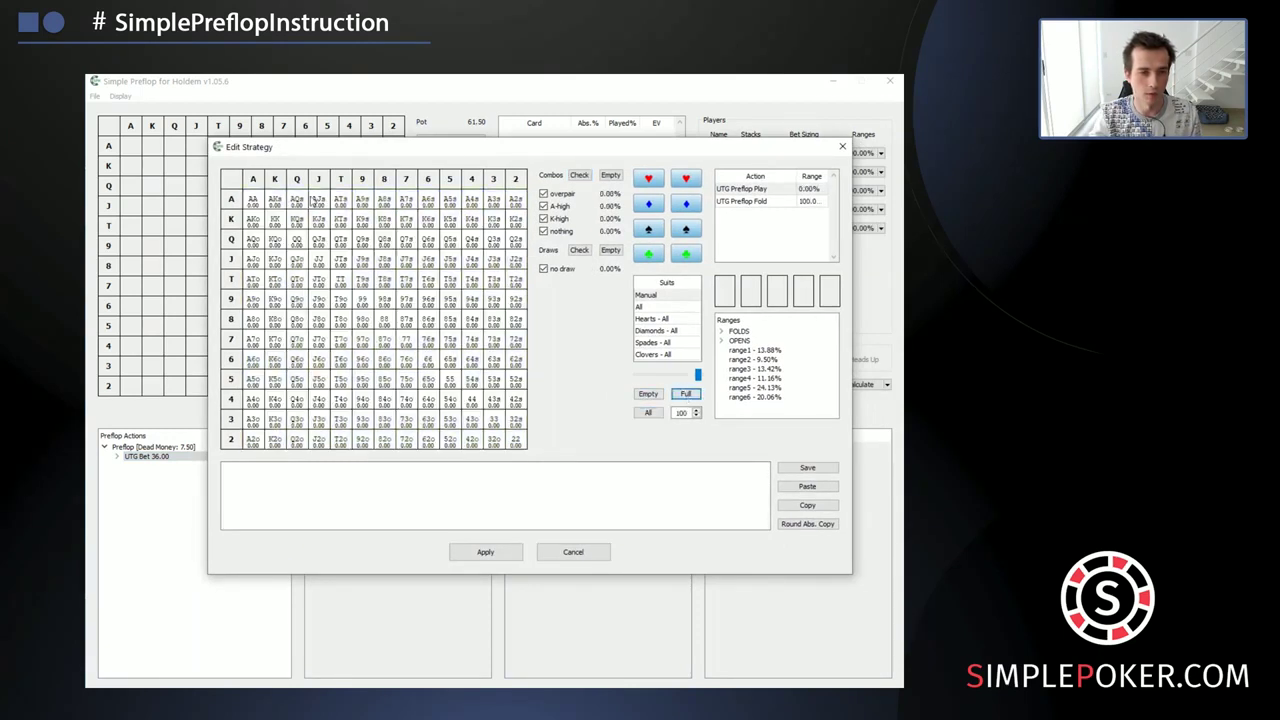
drag(255, 200, 514, 201)
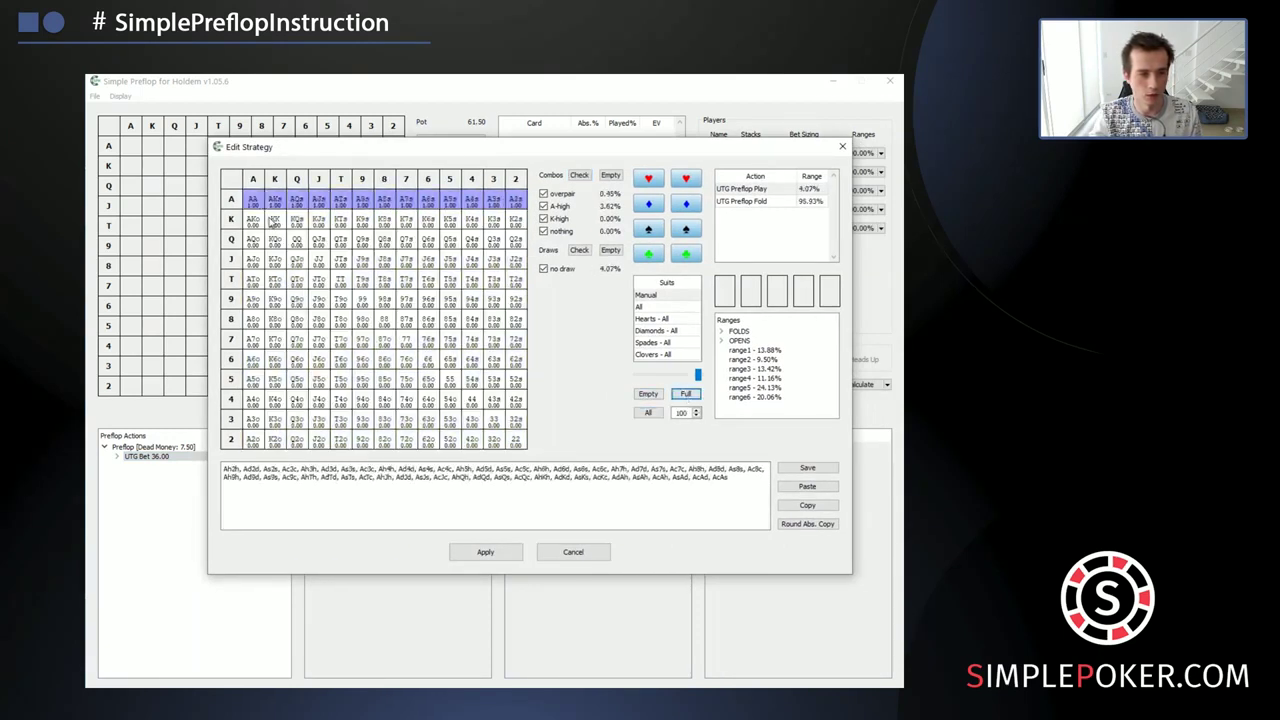
click(274, 220)
click(296, 240)
click(318, 260)
click(340, 282)
click(362, 301)
click(384, 320)
click(406, 340)
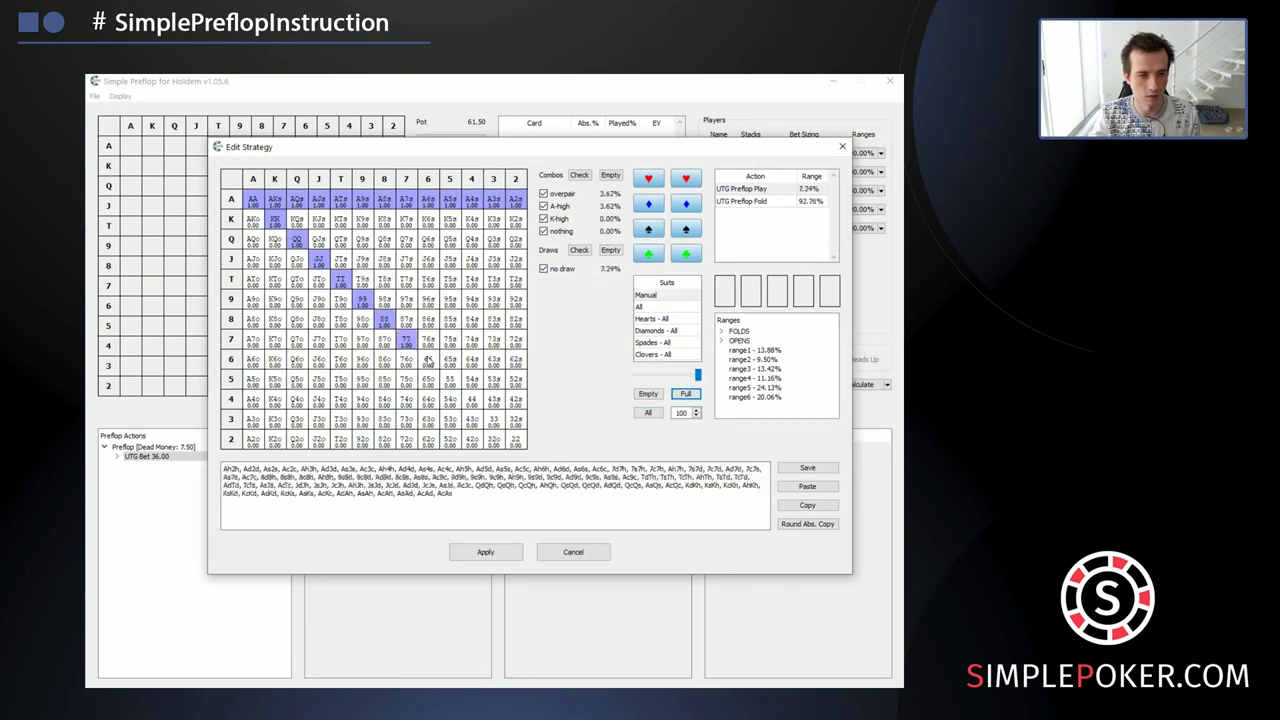
click(428, 360)
click(450, 380)
click(472, 400)
click(494, 420)
click(516, 440)
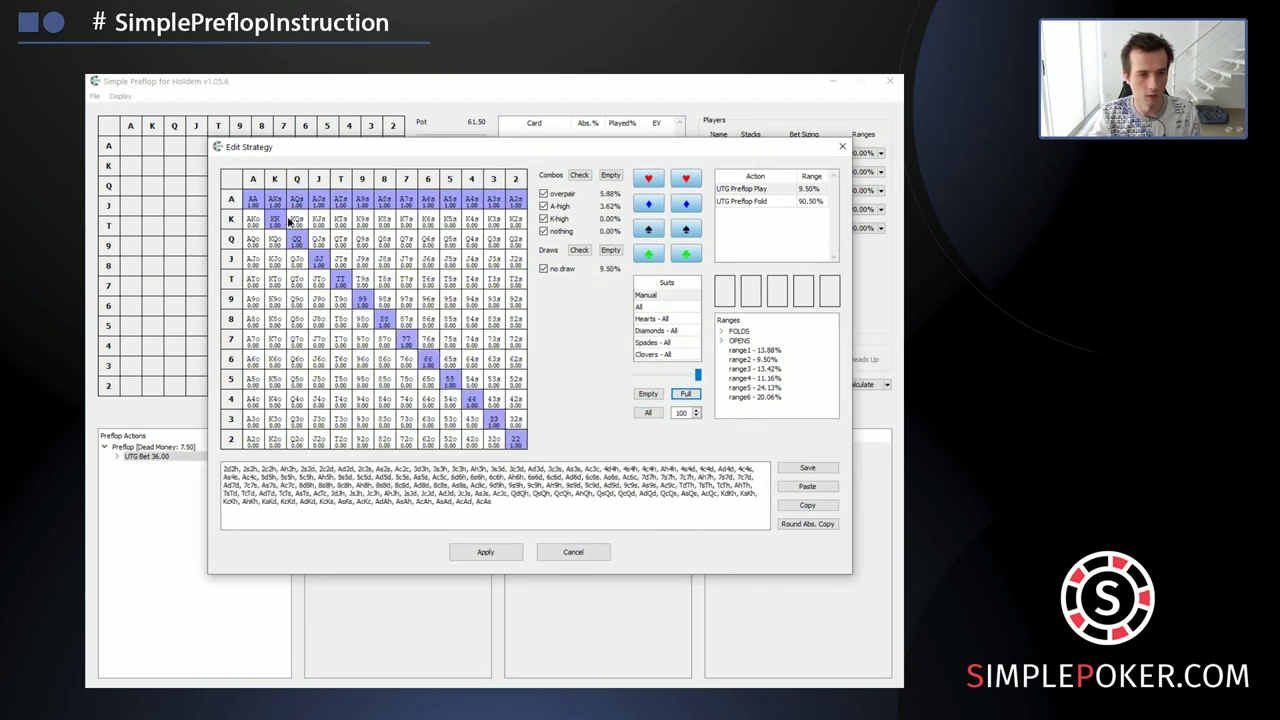
Step: Add all broadway hands, A9o–A7o, K9s–T9s, 98s, 87s and 76s to UTG's range and apply it
drag(296, 220, 340, 220)
drag(340, 240, 345, 260)
drag(253, 220, 258, 282)
mouse_move(274, 240)
mouse_down()
mouse_move(296, 280)
mouse_move(253, 320)
mouse_up()
click(274, 280)
click(318, 280)
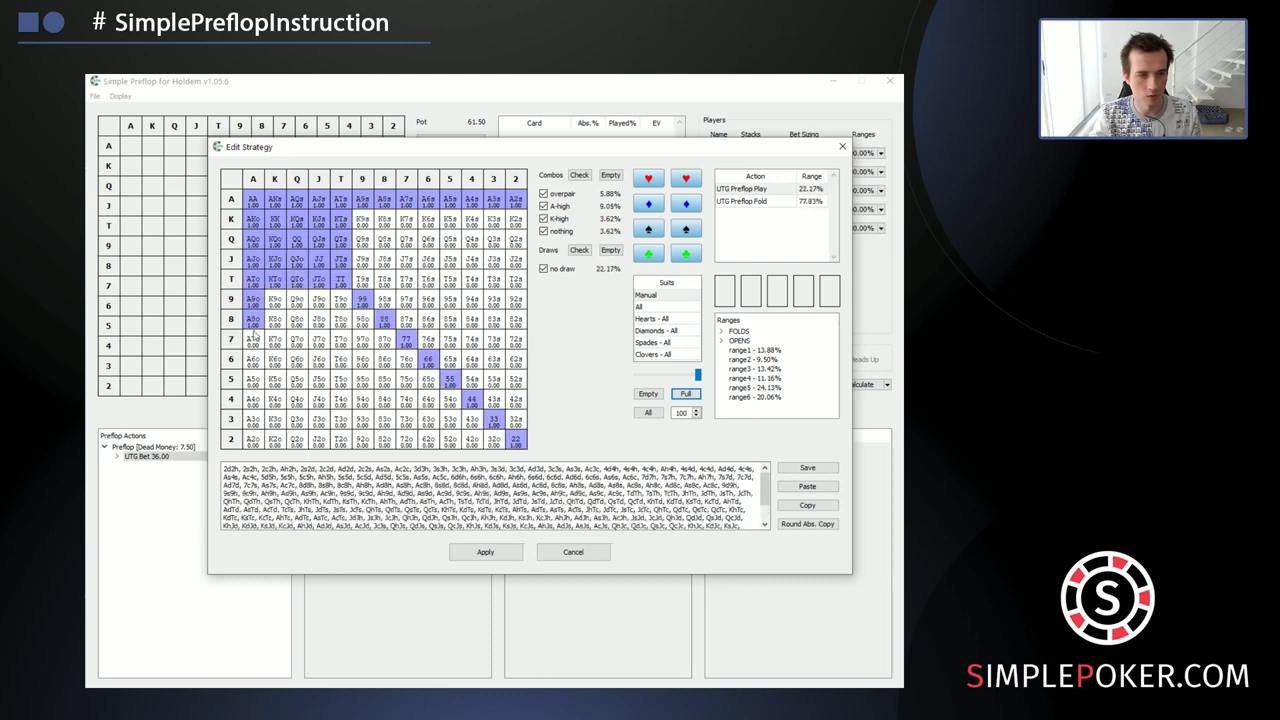
click(253, 340)
drag(384, 300, 428, 342)
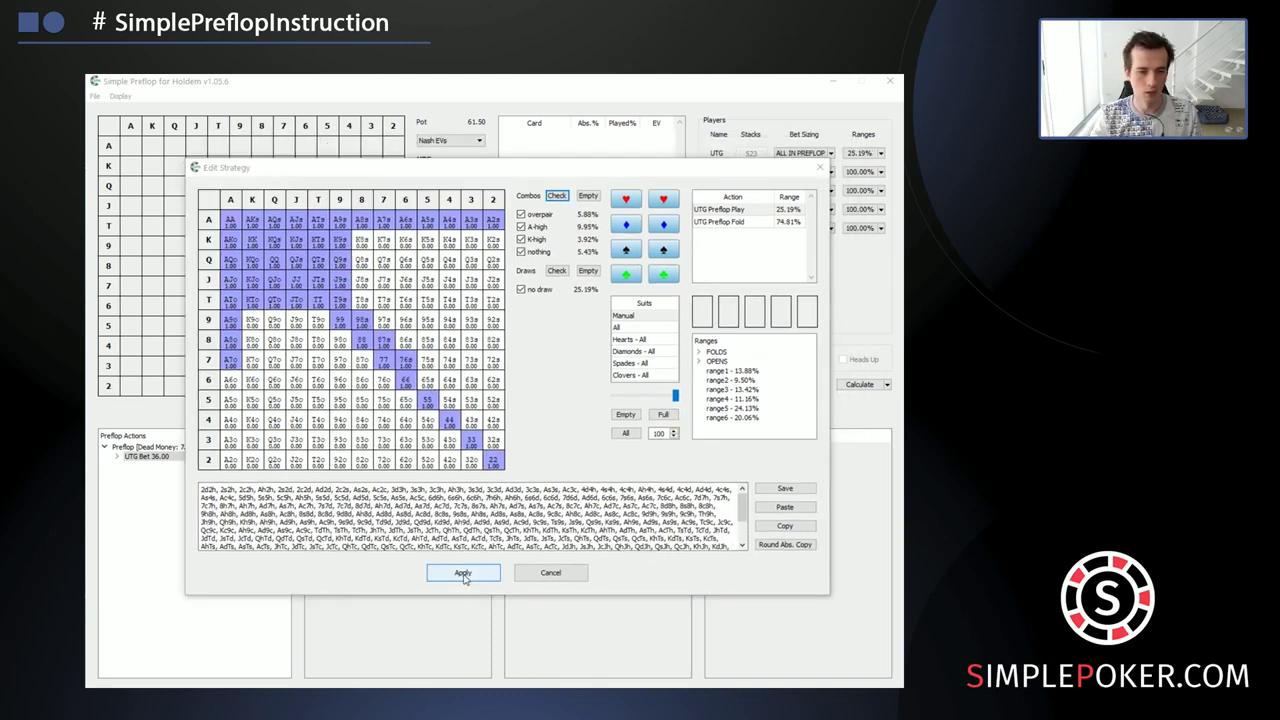
click(485, 552)
Step: Under the UTG 36 bet, delete CO's call of 36 and raise to 199.50
click(117, 456)
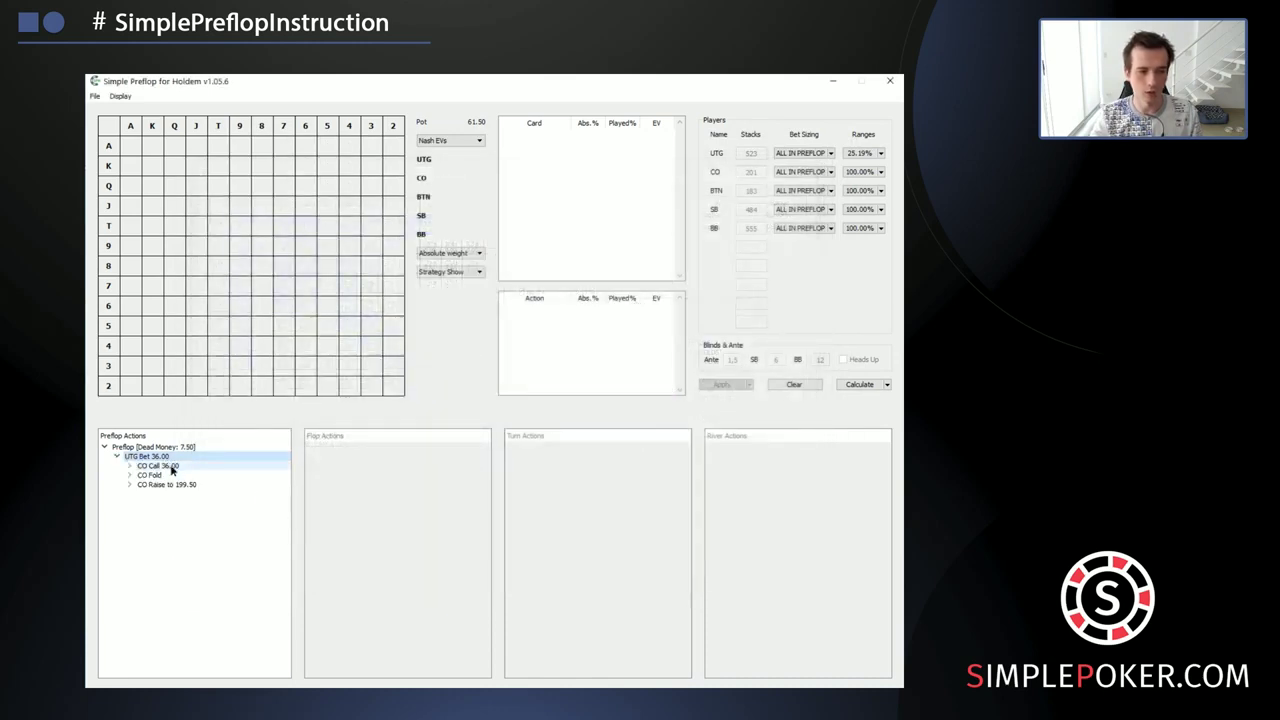
right_click(166, 466)
click(202, 508)
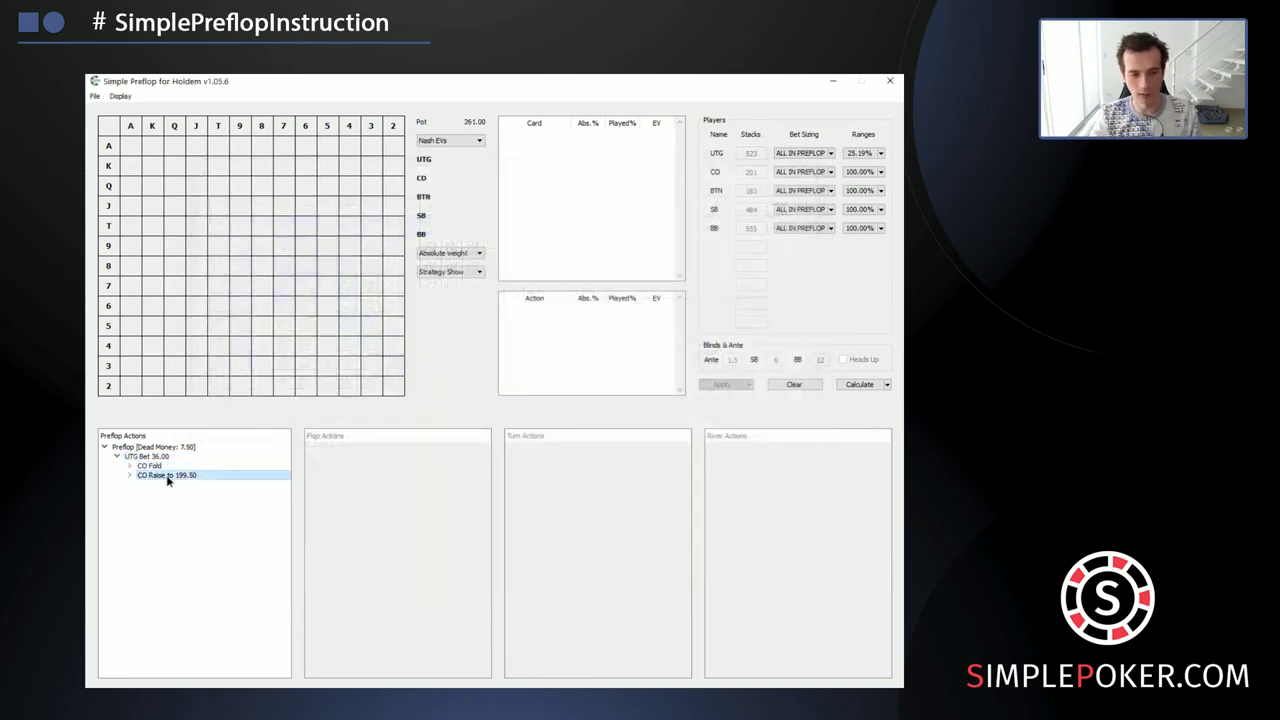
right_click(162, 469)
click(220, 540)
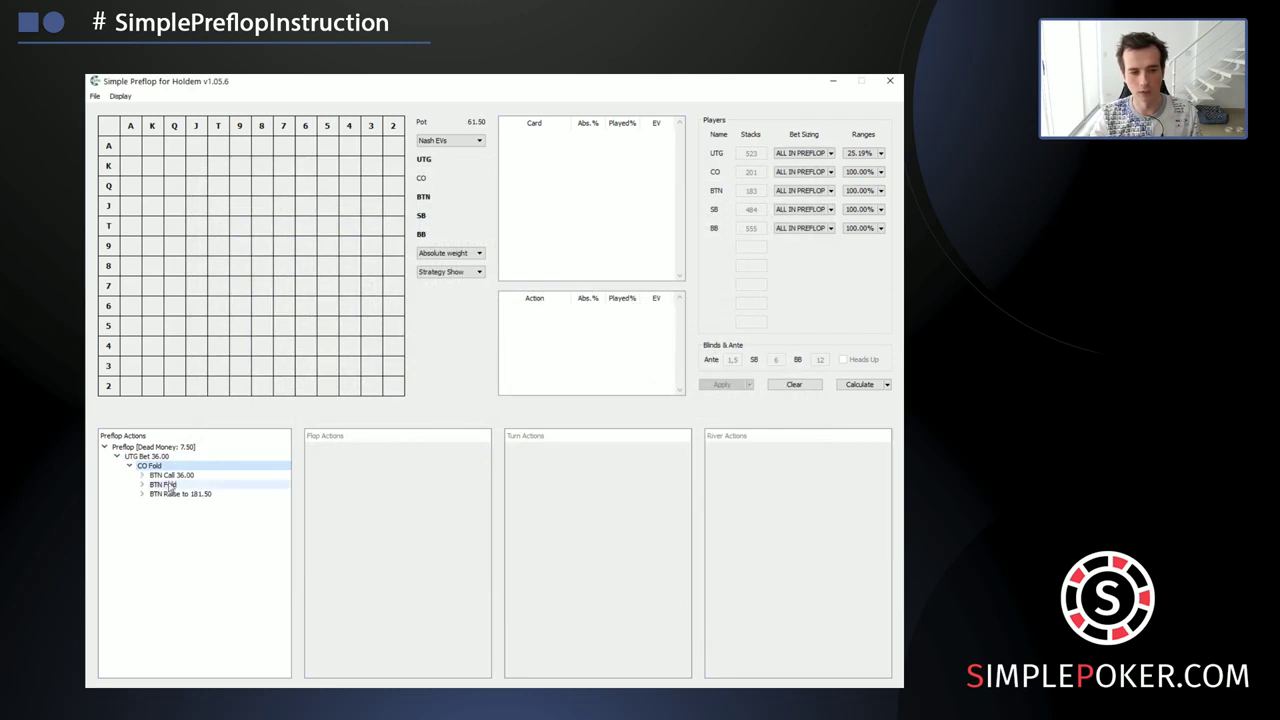
Step: Under the CO fold, delete BTN's call of 36 and raise to 181.50
right_click(162, 475)
click(204, 522)
right_click(152, 486)
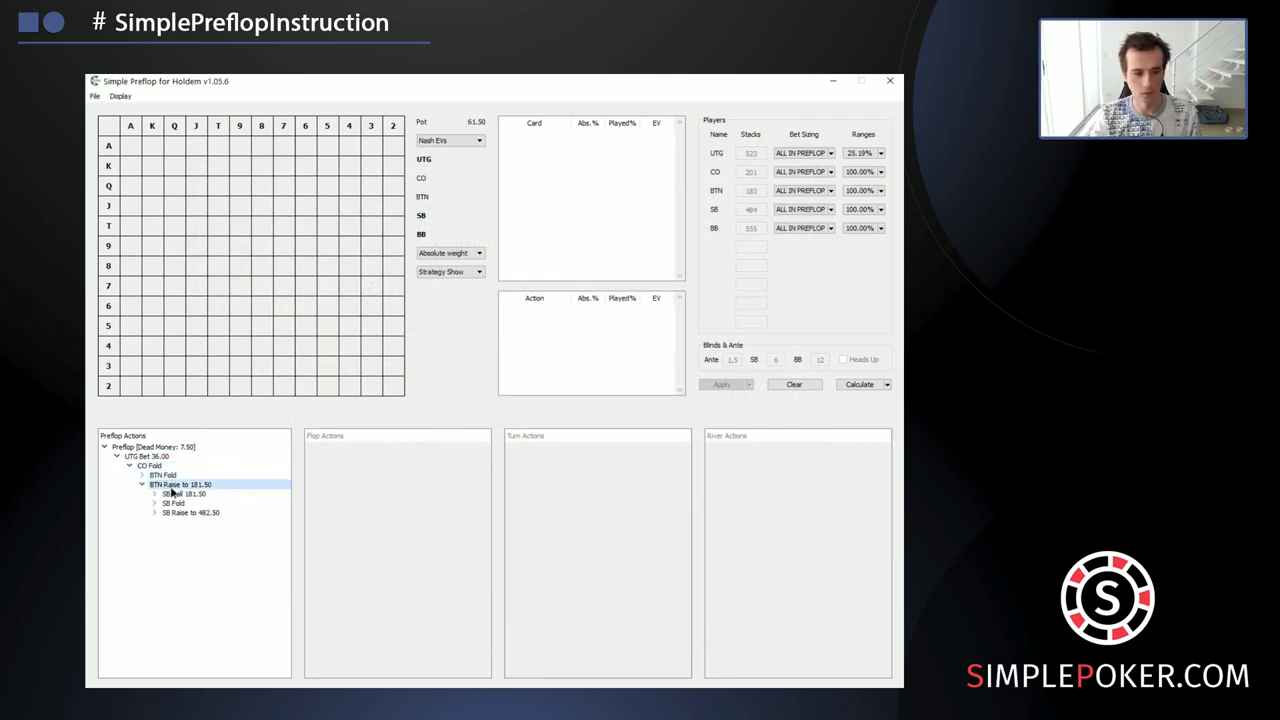
click(207, 552)
Step: Under the BTN fold, delete SB's call and its all-in raise, keeping the SB fold branch
right_click(176, 484)
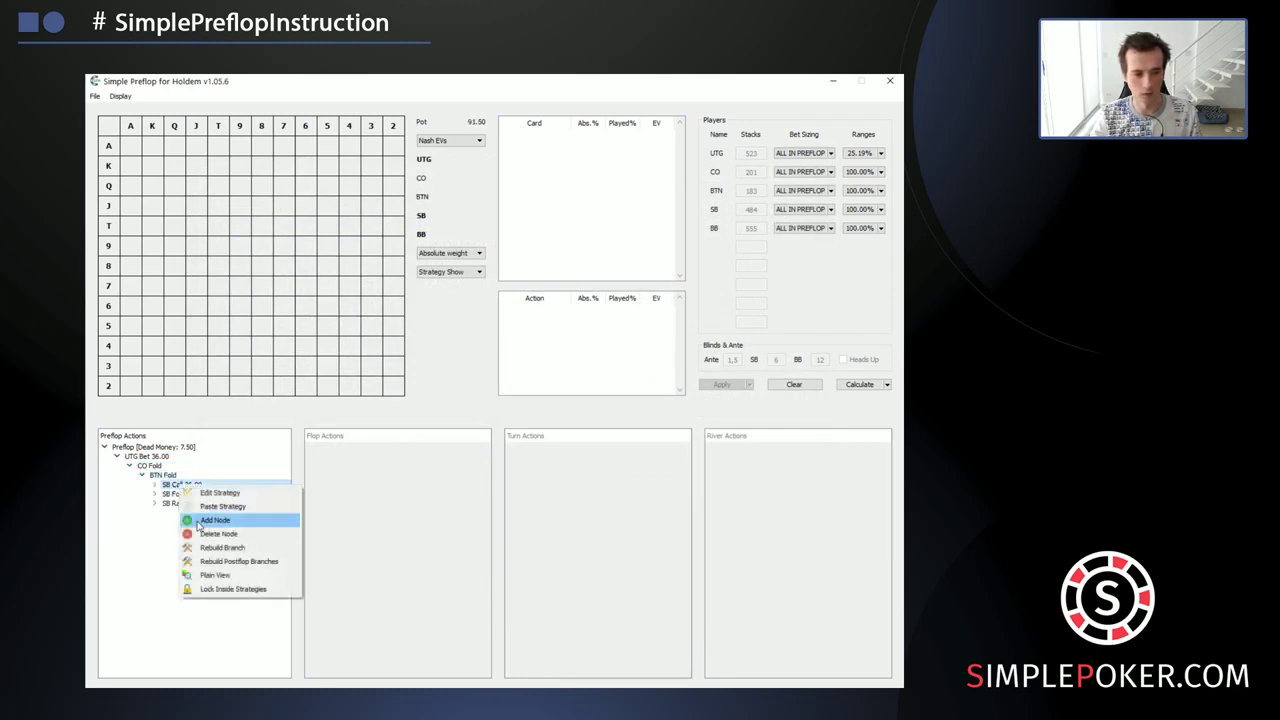
click(212, 540)
right_click(168, 494)
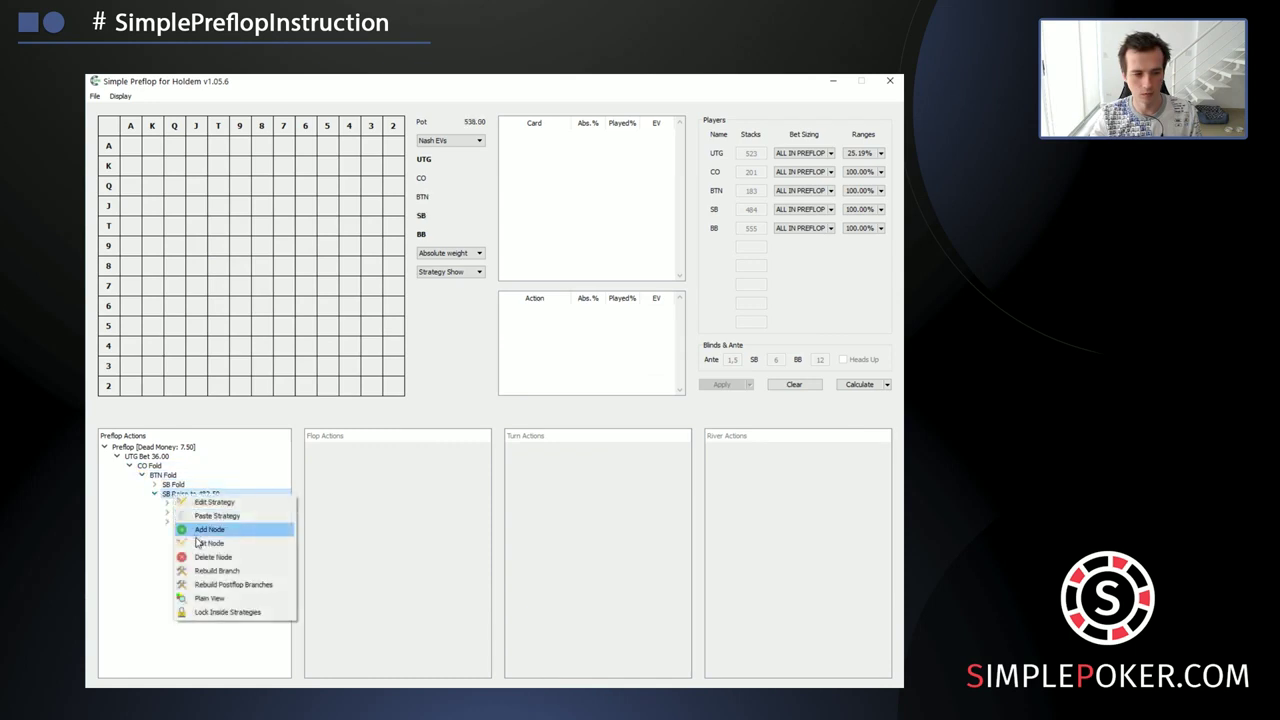
click(212, 550)
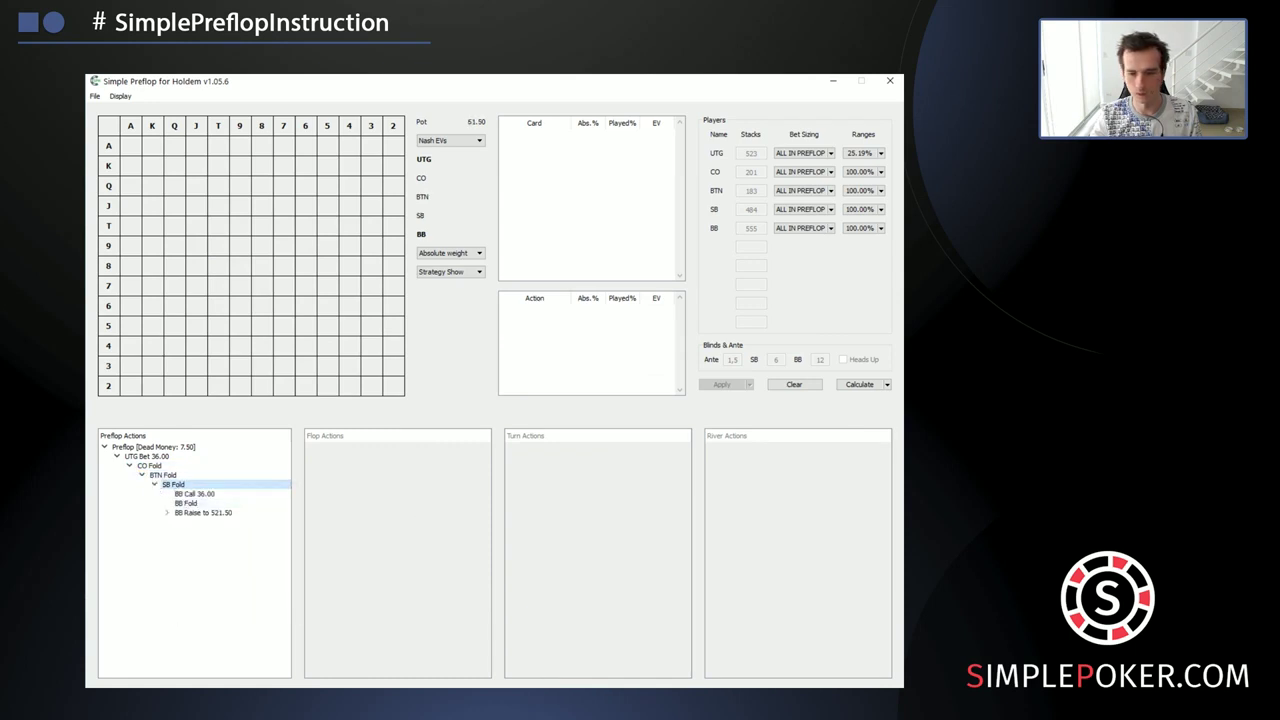
click(186, 486)
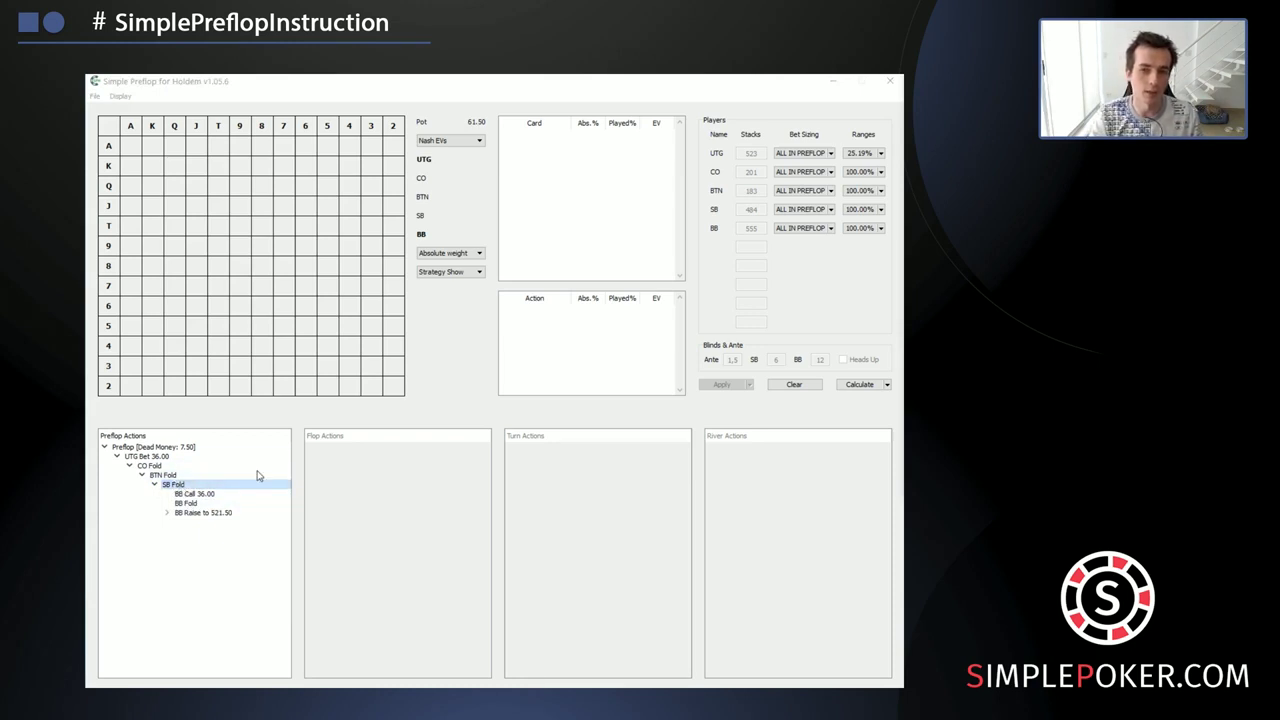
Step: Edit CO's starting range and set the pocket pairs from AA down to 77 to zero weight
click(862, 172)
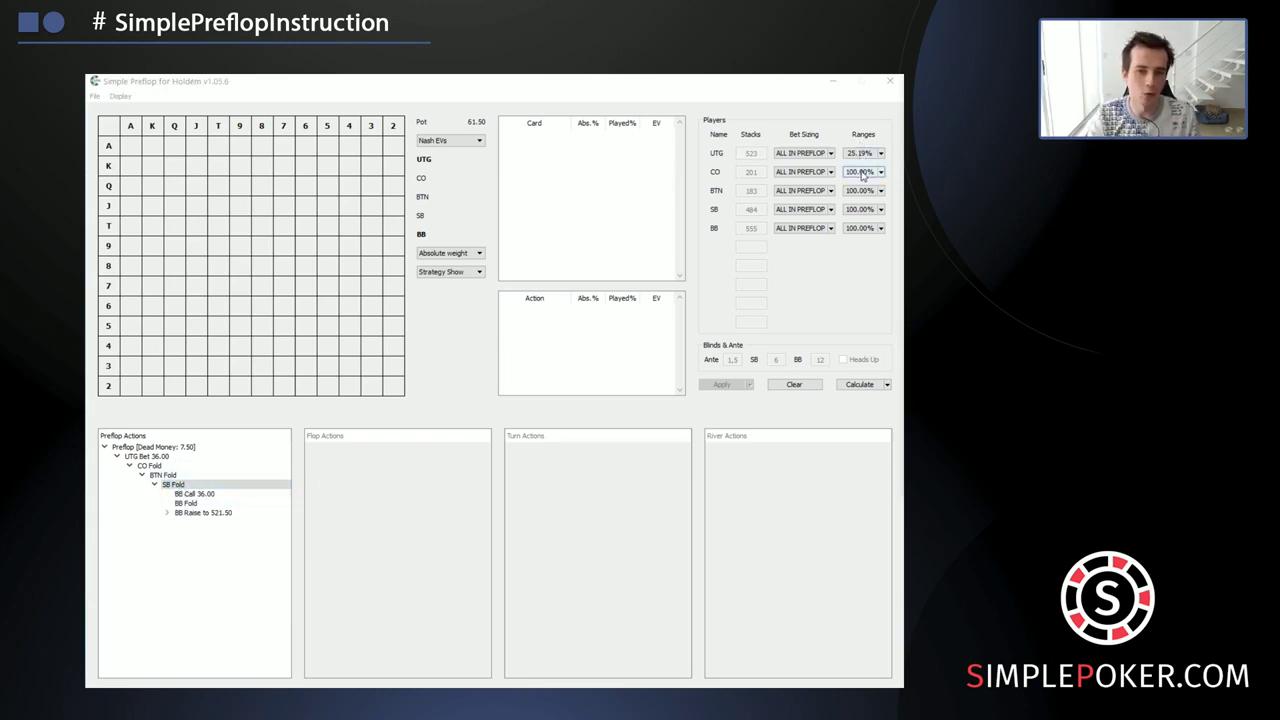
double_click(860, 172)
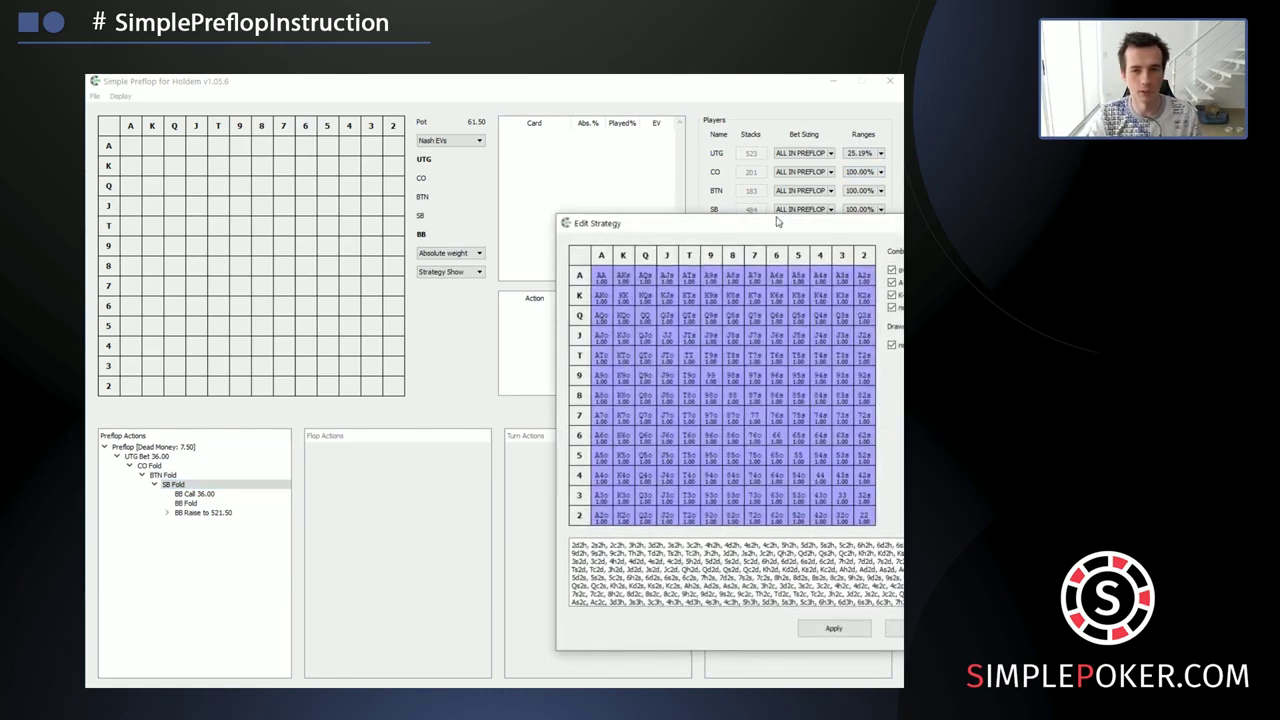
click(580, 407)
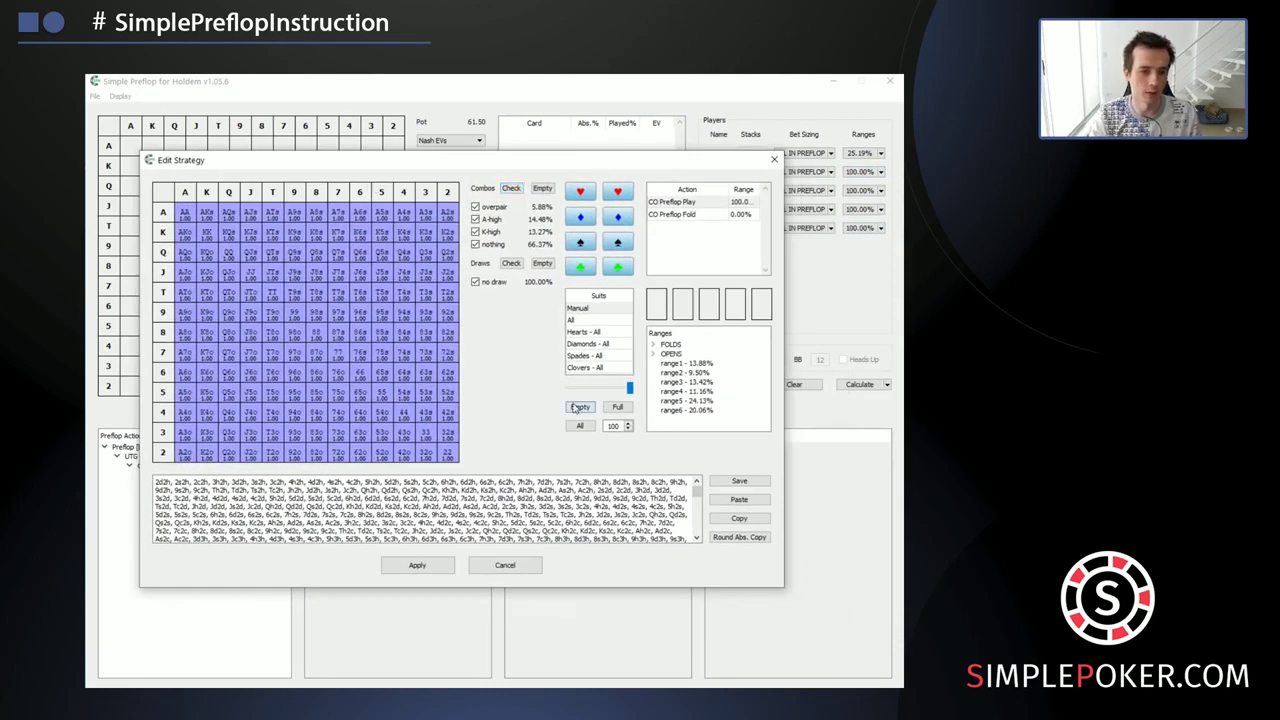
click(184, 214)
click(206, 234)
click(228, 254)
click(250, 273)
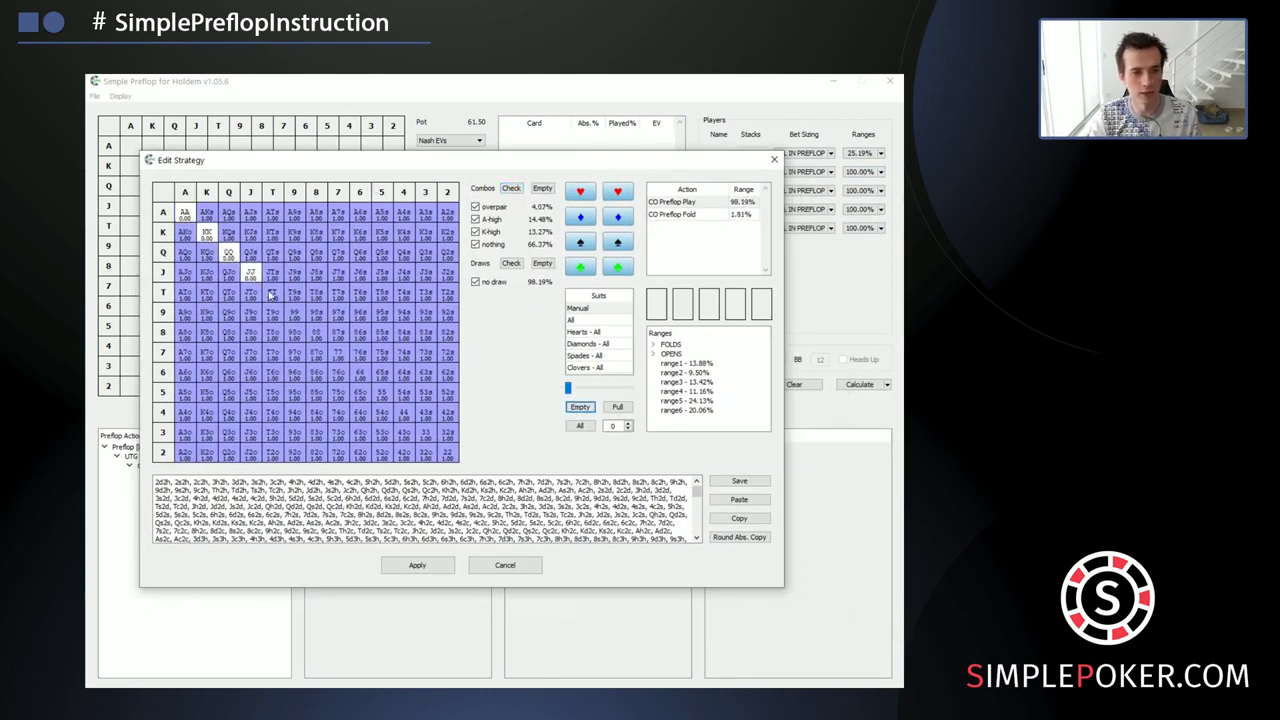
click(272, 293)
click(294, 313)
click(316, 334)
click(338, 353)
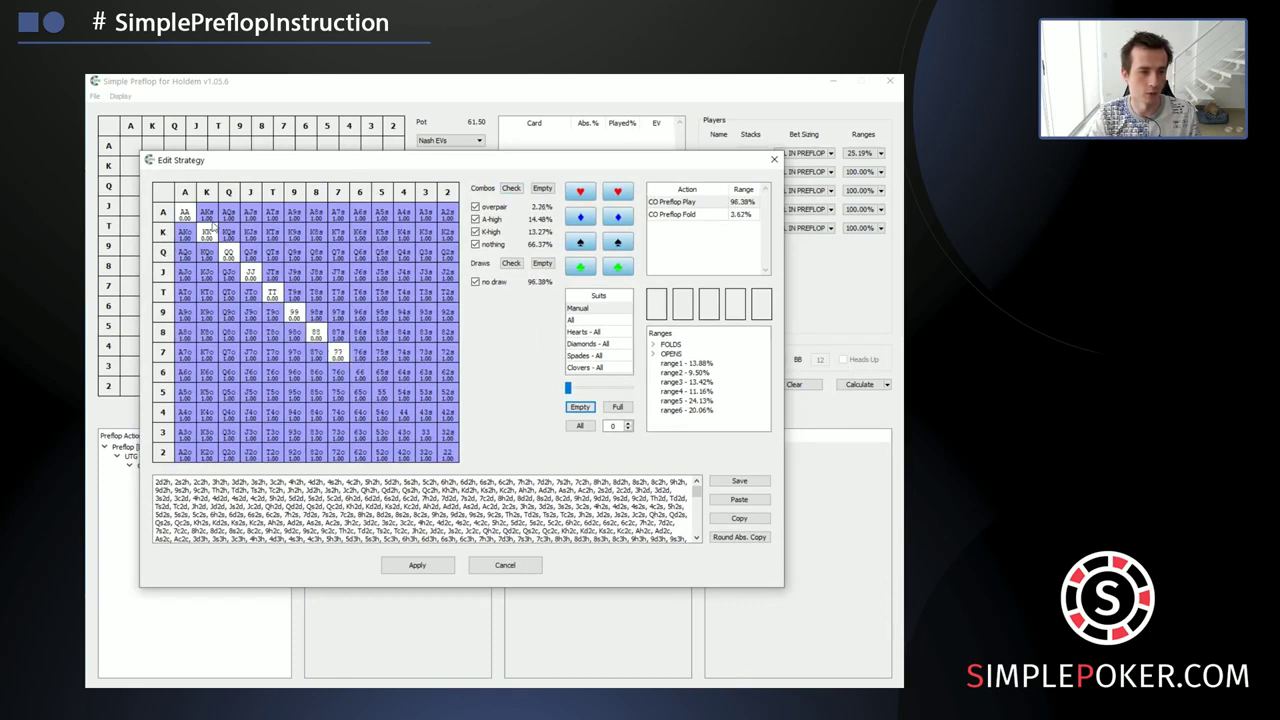
Step: Remove AKs–A7s, the suited broadways, AKo–ATo and KQo from CO's range
mouse_move(206, 214)
mouse_down()
mouse_move(326, 220)
mouse_move(272, 273)
mouse_up()
click(228, 234)
click(250, 234)
click(250, 254)
drag(188, 234, 188, 298)
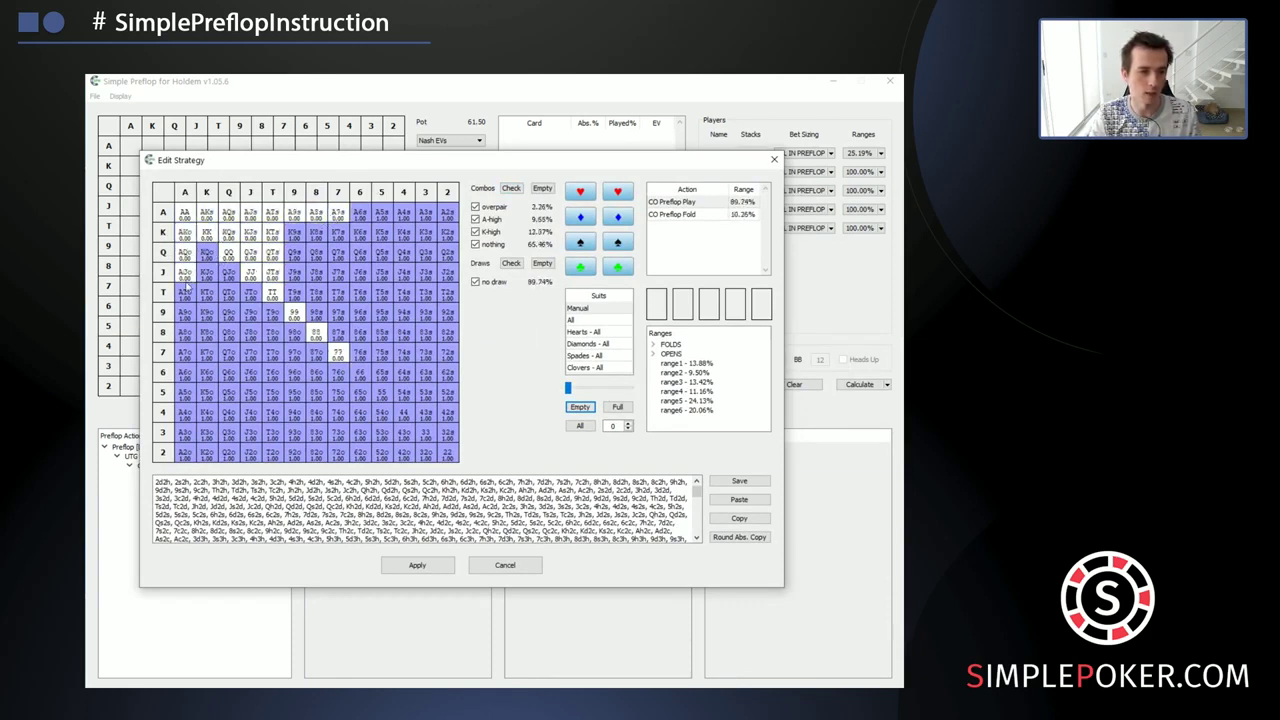
click(206, 254)
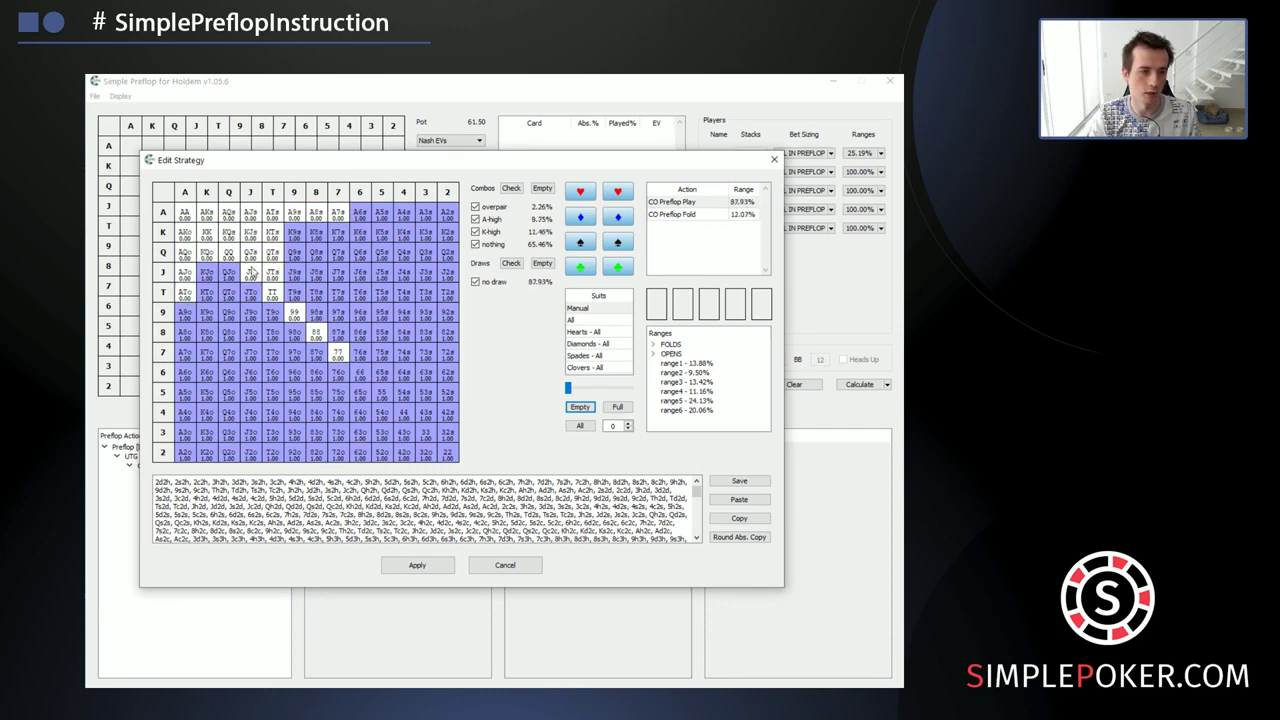
Step: Save the edited range as FOLD 87 and apply it to CO
click(717, 485)
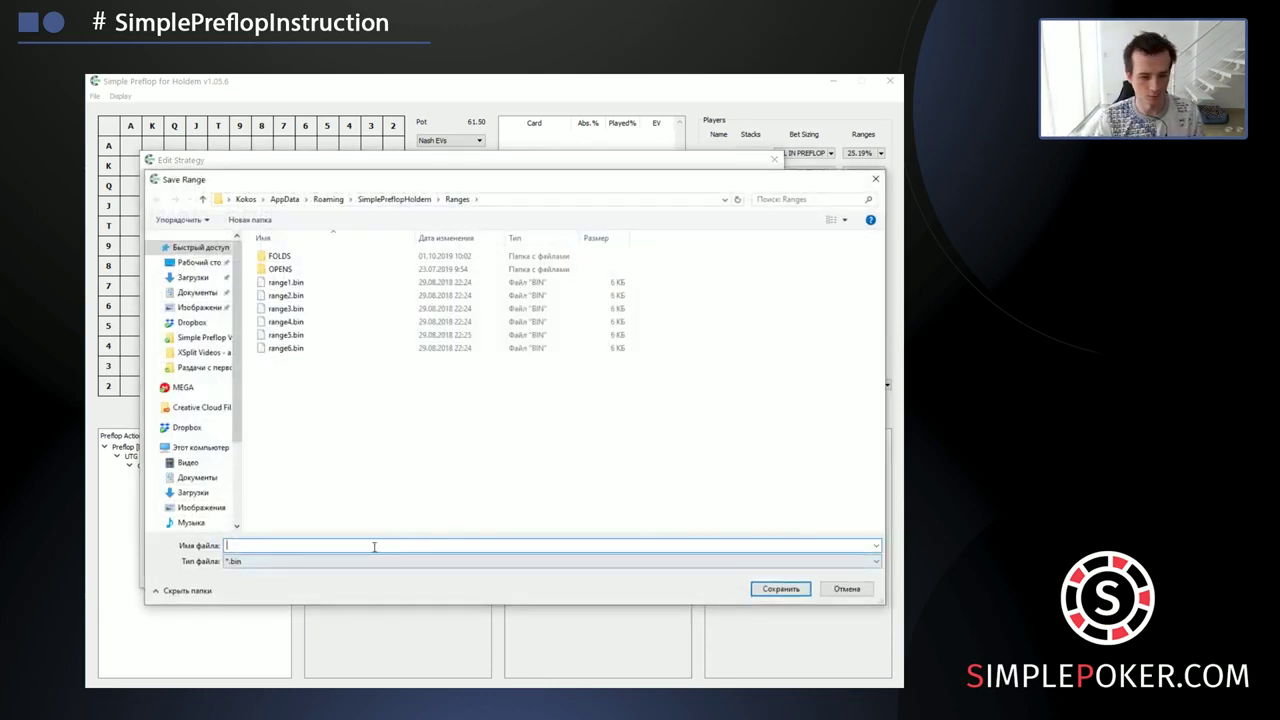
text(FOLD)
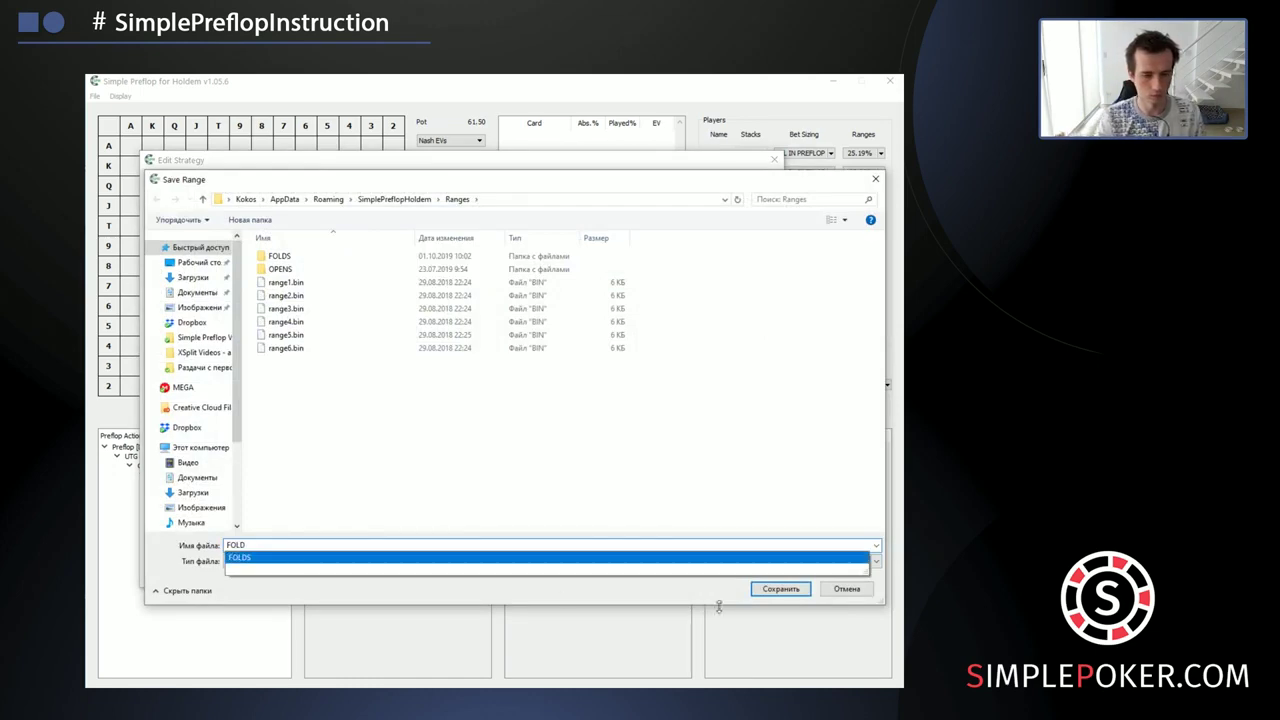
text( 87)
click(785, 589)
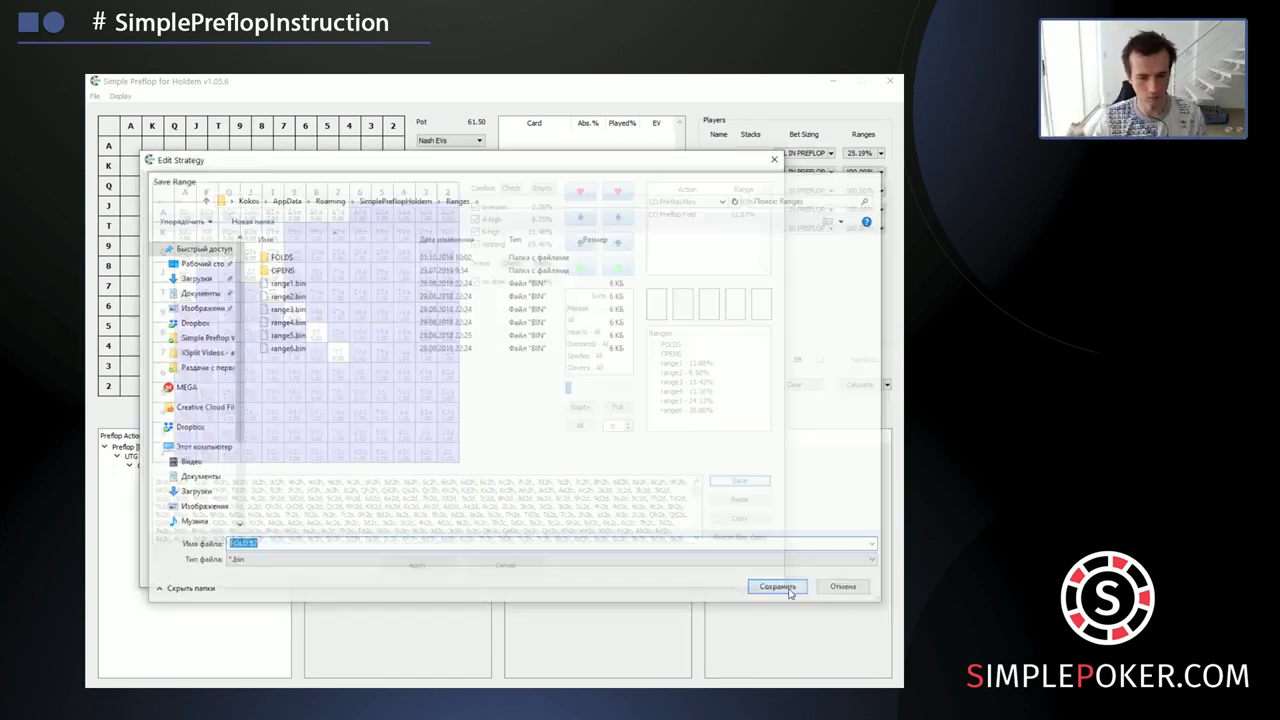
click(417, 565)
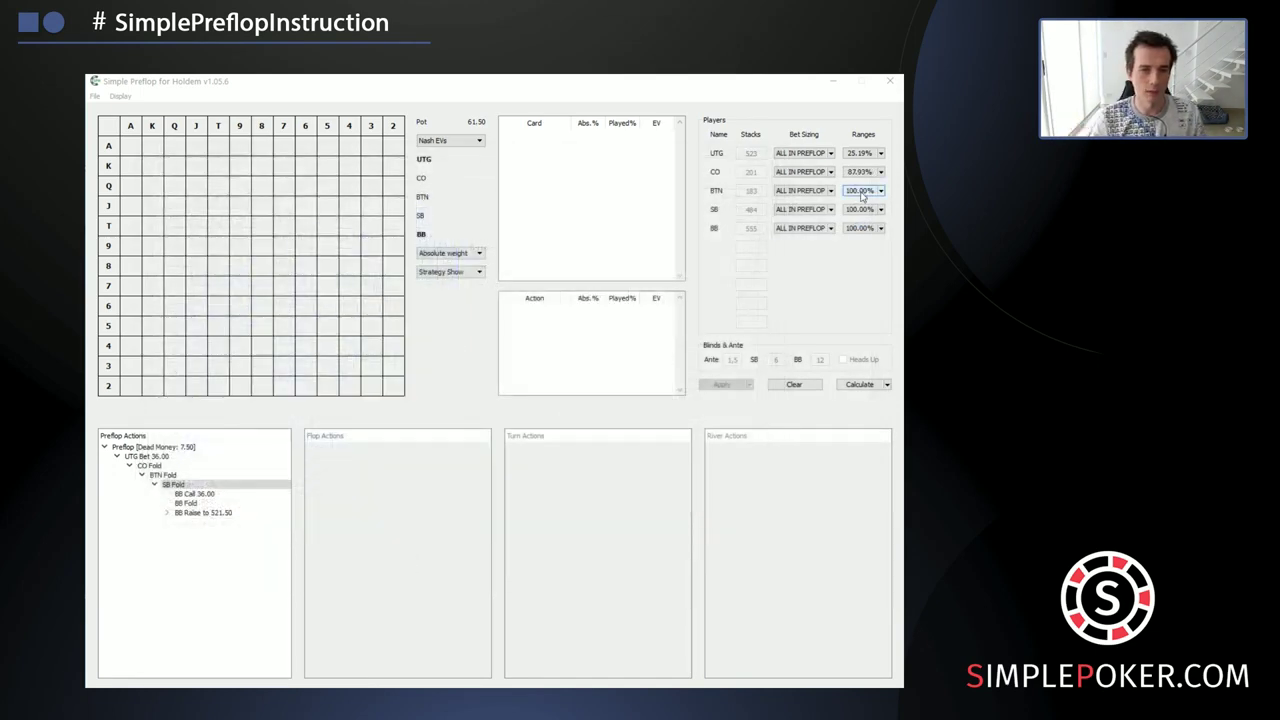
Step: Load the saved FOLD 87 range for BTN and apply it
click(868, 190)
drag(895, 227, 550, 161)
double_click(760, 340)
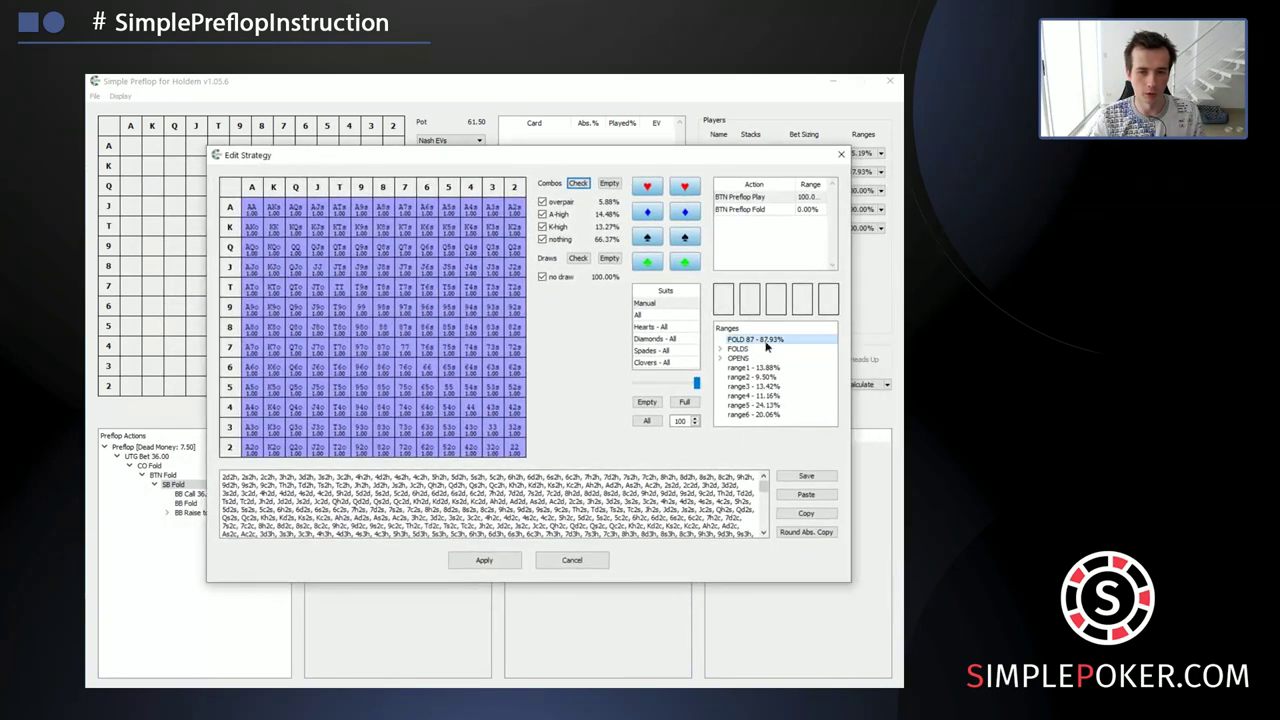
click(485, 560)
Step: Load the saved FOLD 87 range for SB and apply it
click(864, 209)
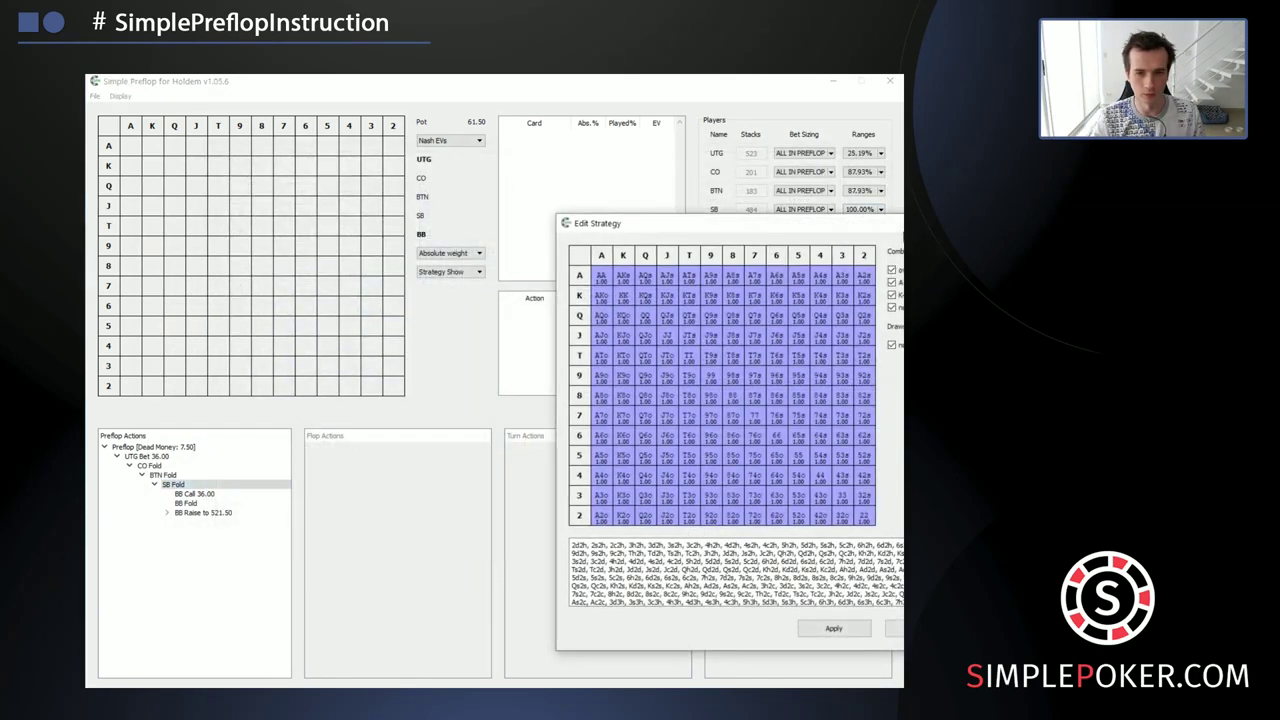
drag(890, 222, 546, 169)
double_click(745, 351)
click(491, 572)
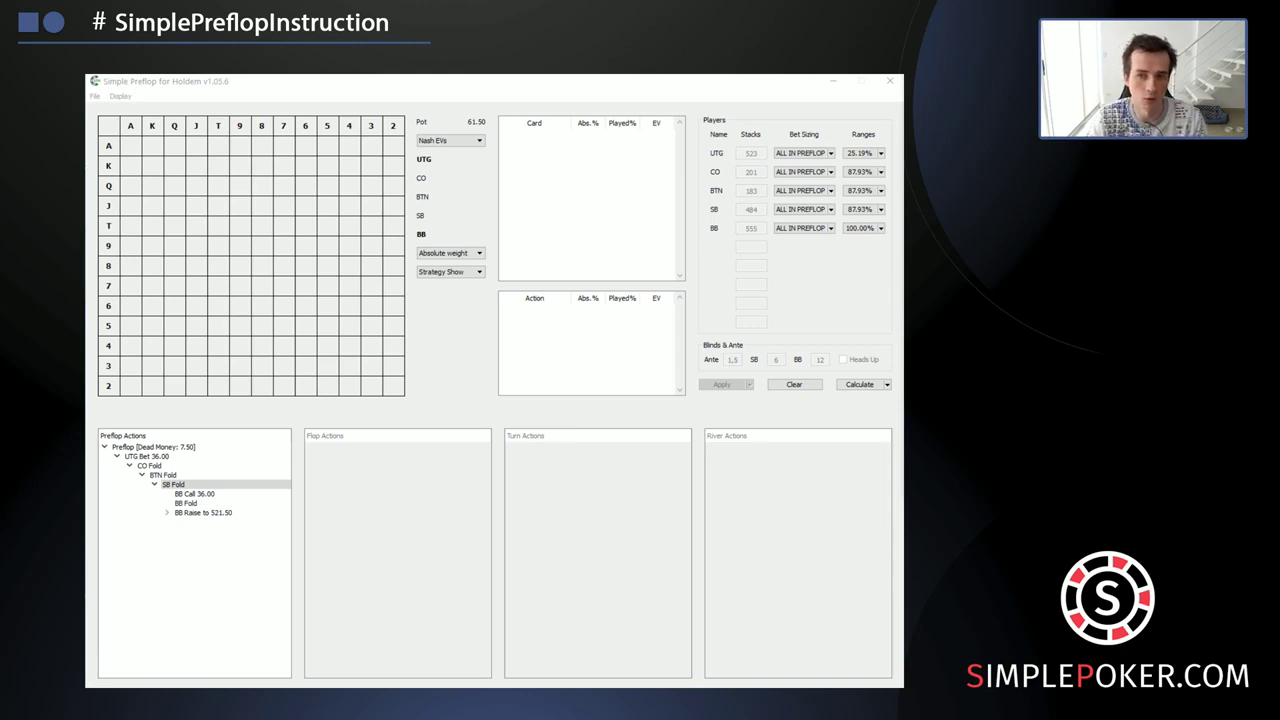
Step: Add a BB raise to 120 to the preflop tree after SB's fold
click(205, 494)
click(206, 513)
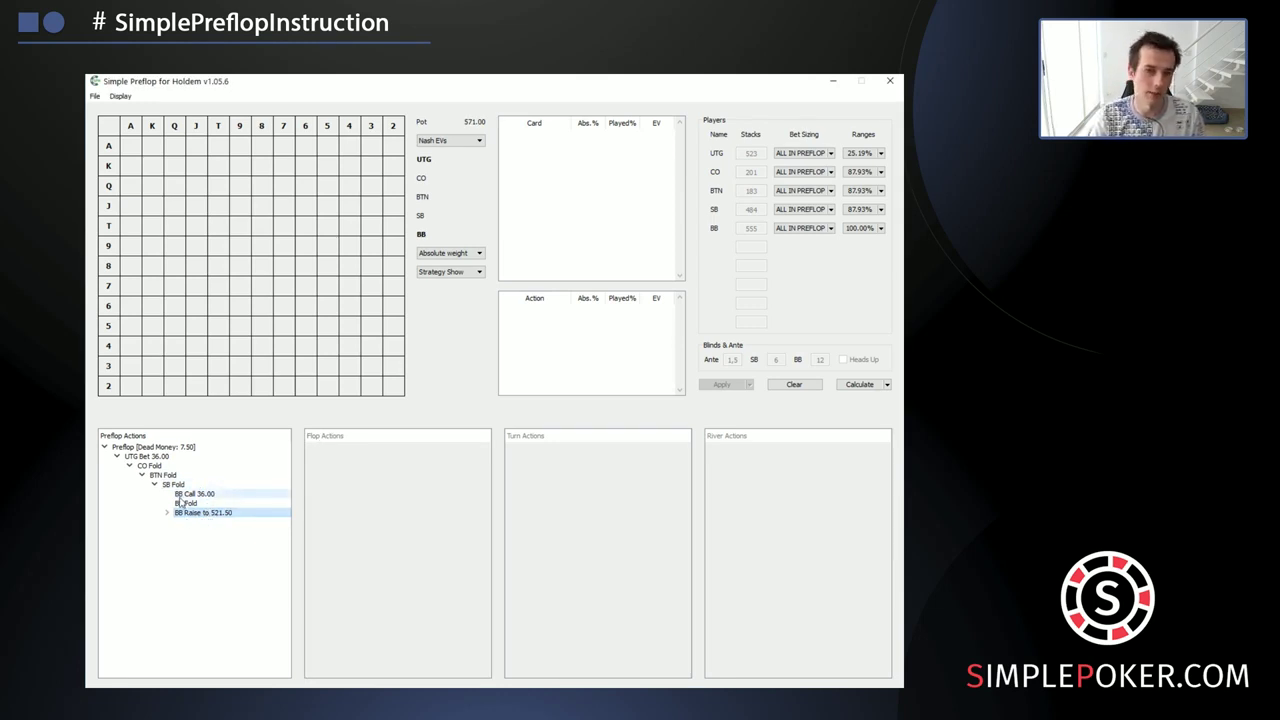
click(193, 487)
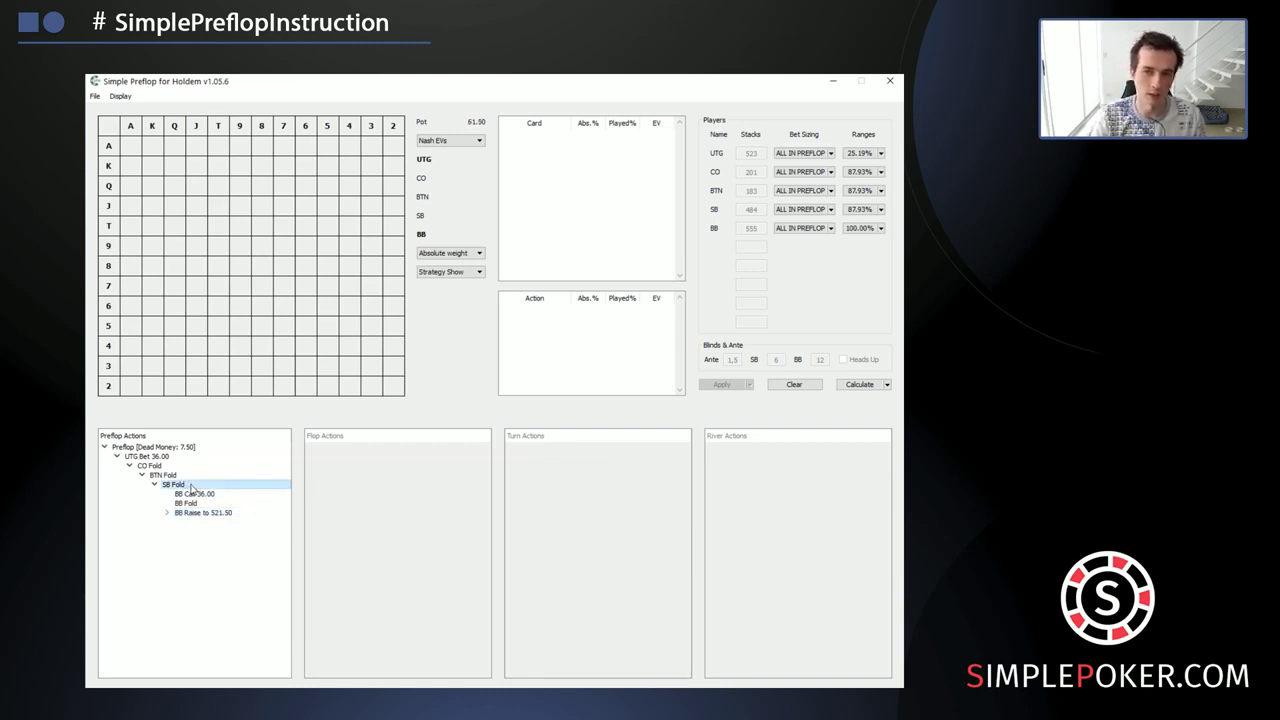
right_click(191, 487)
click(216, 494)
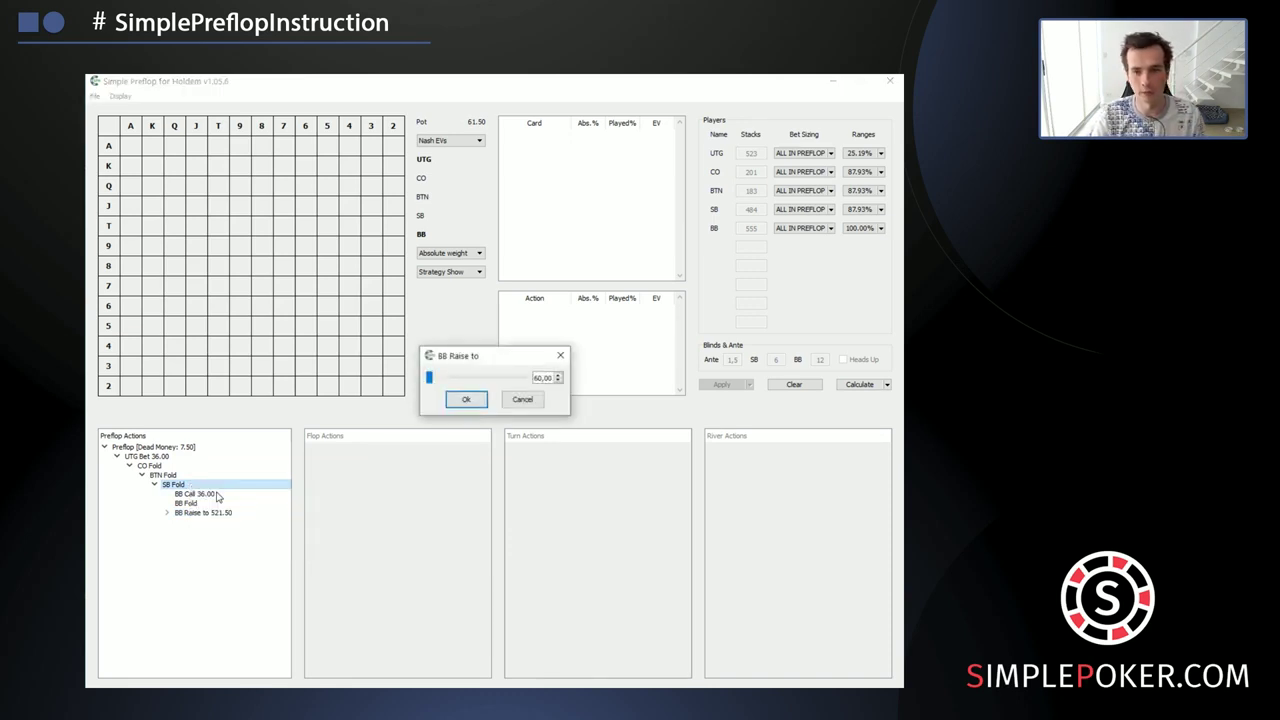
double_click(542, 377)
text(120)
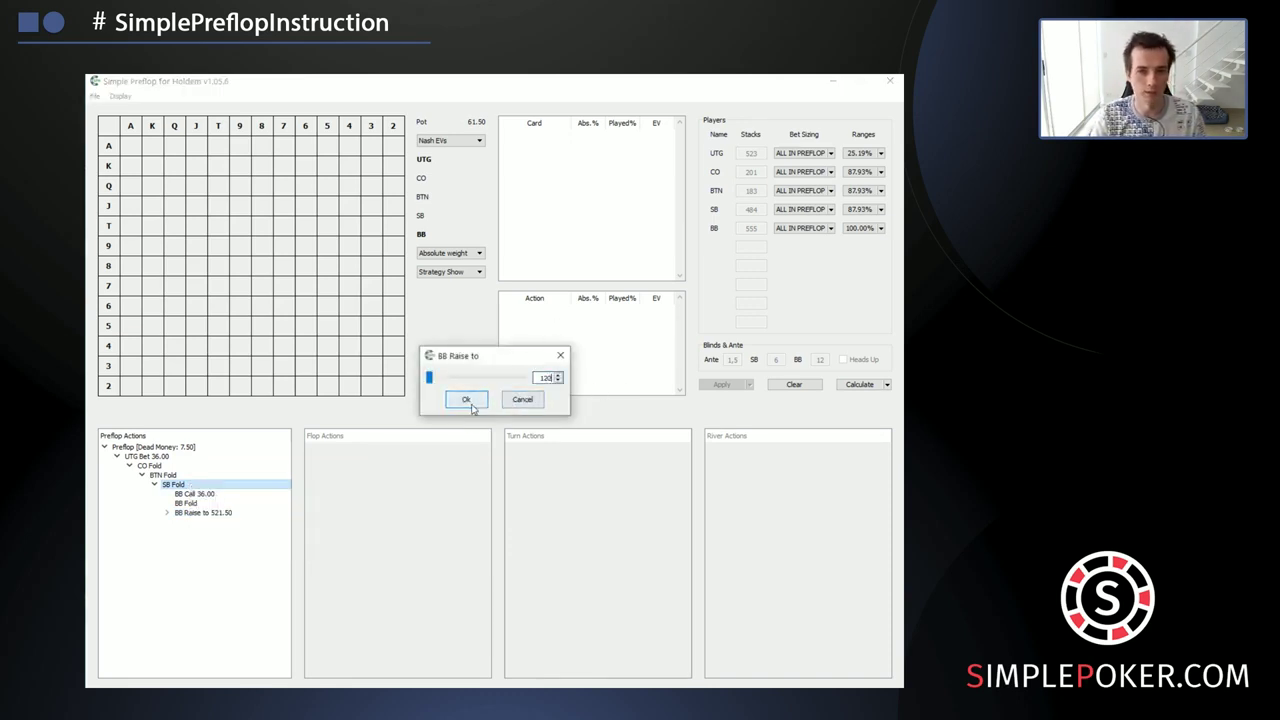
click(465, 399)
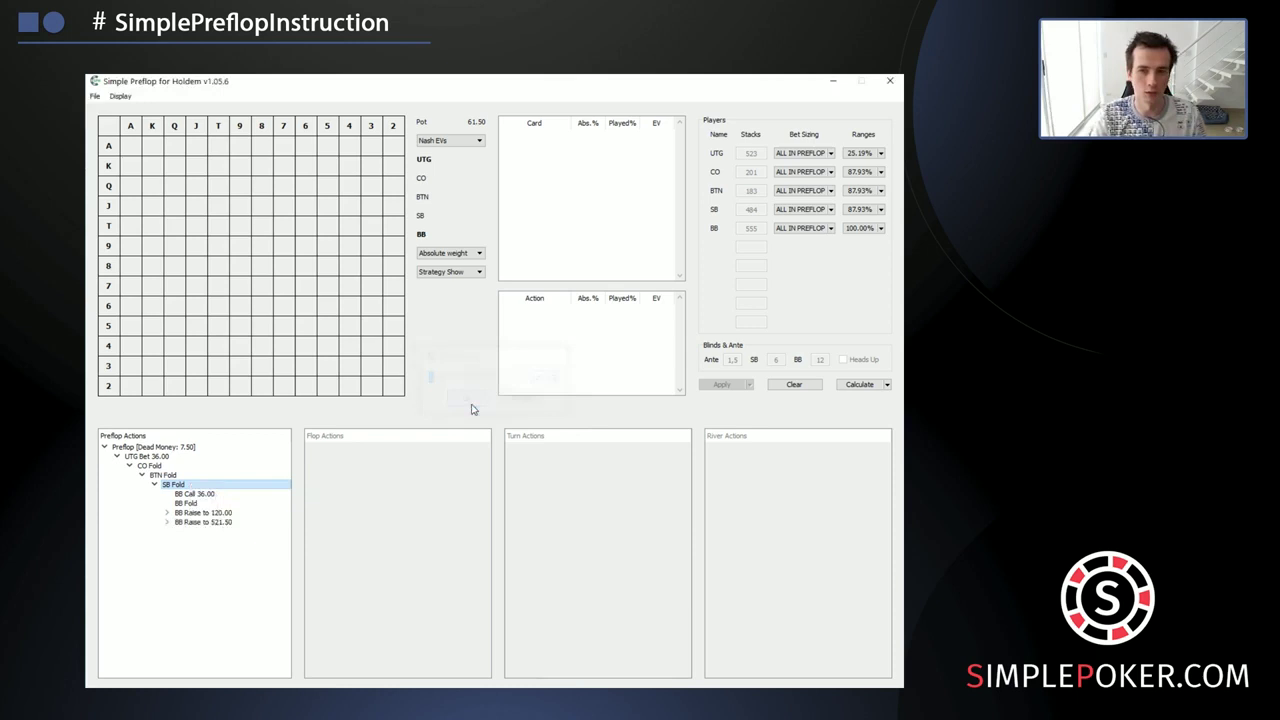
Step: Expand the BB raise to 120 and examine UTG's call, fold and raise to 521.50 branches
click(166, 512)
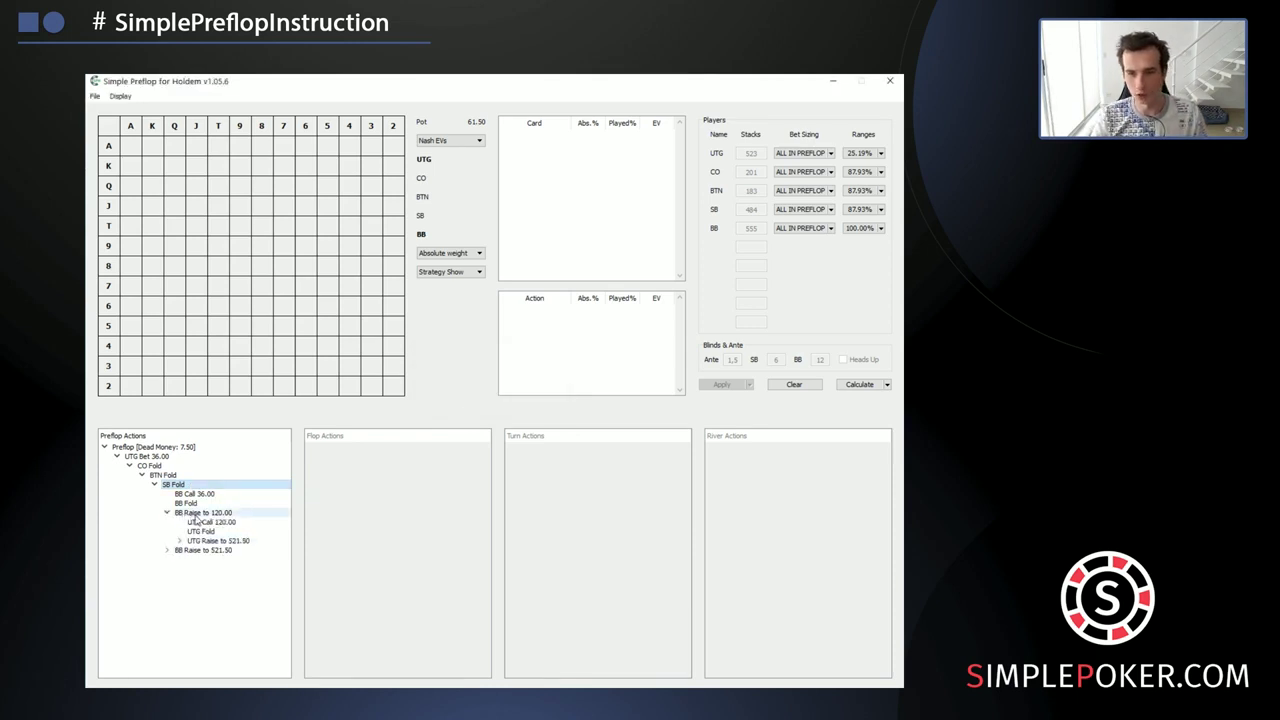
click(202, 522)
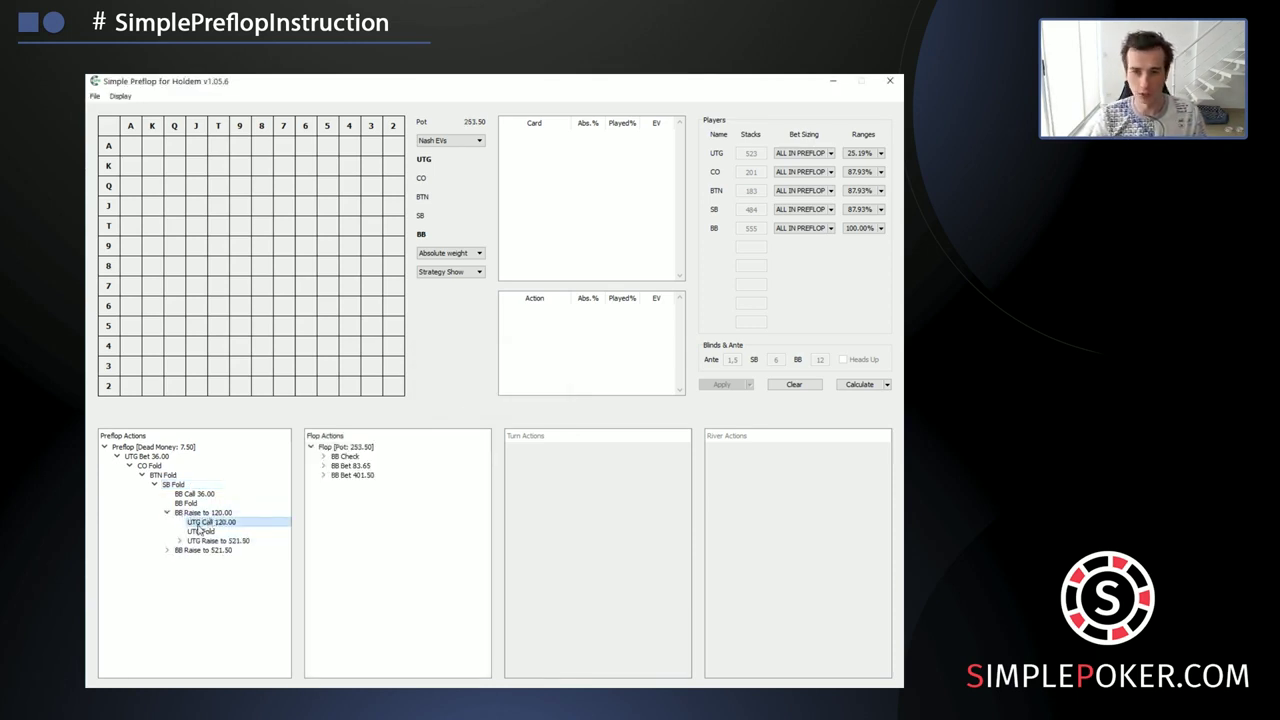
click(200, 531)
click(198, 540)
click(180, 540)
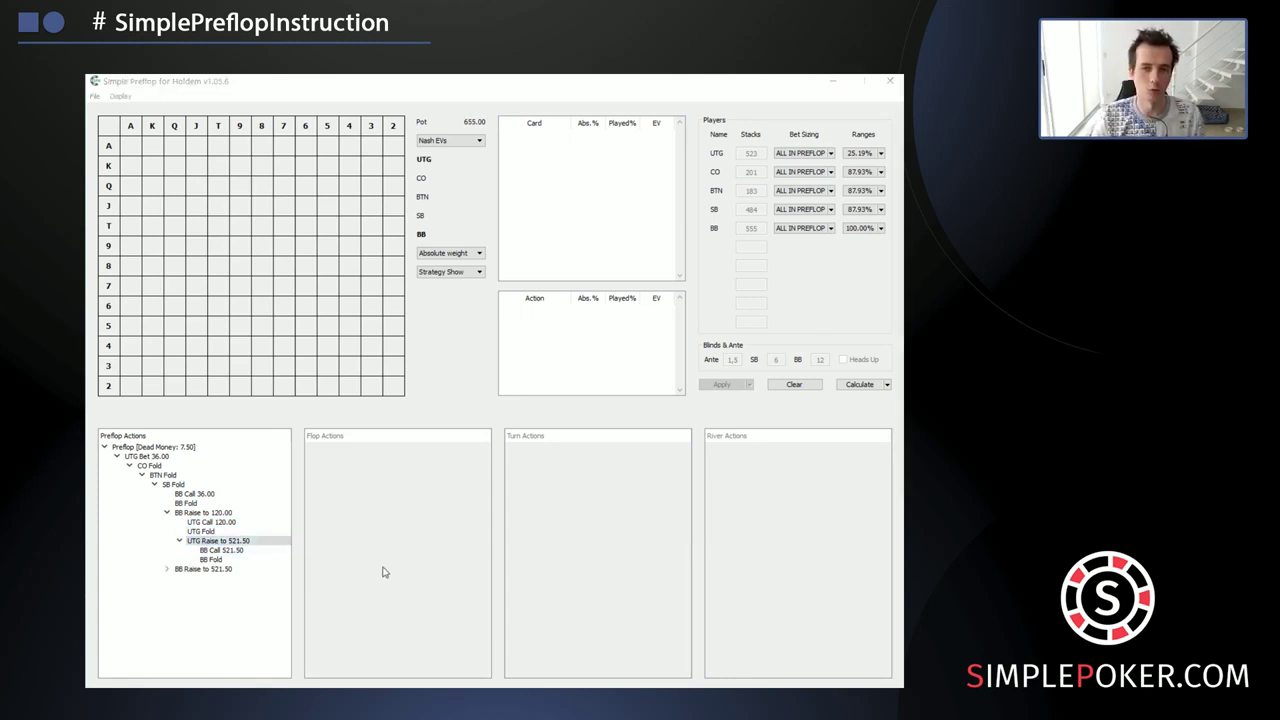
Step: Bring up the calculation settings and set 7 threads and 20000 iterations
click(857, 384)
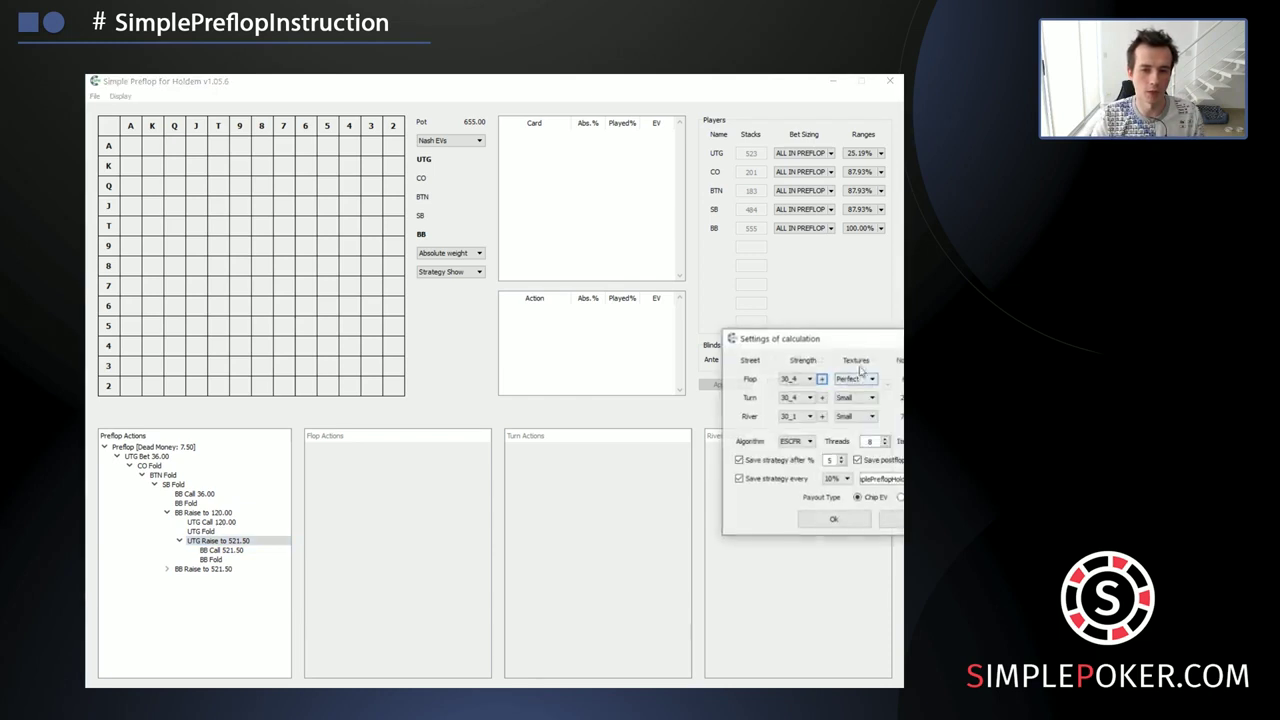
drag(833, 338, 542, 301)
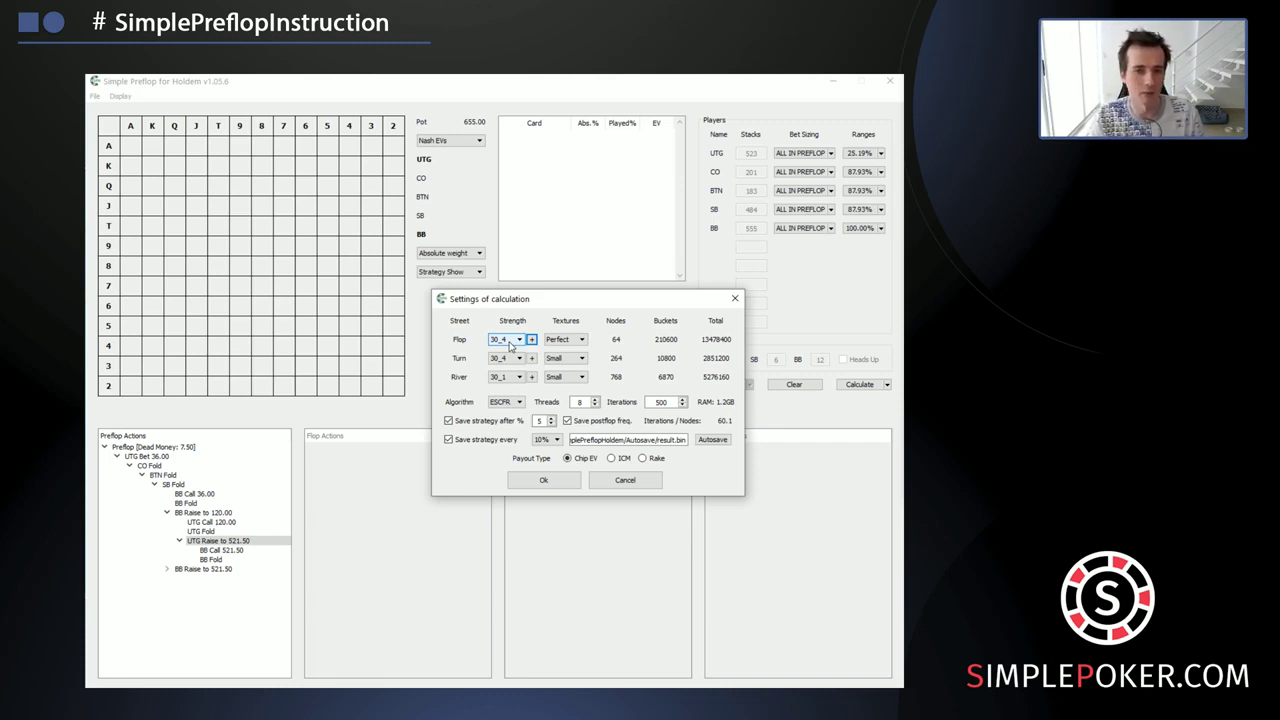
click(510, 342)
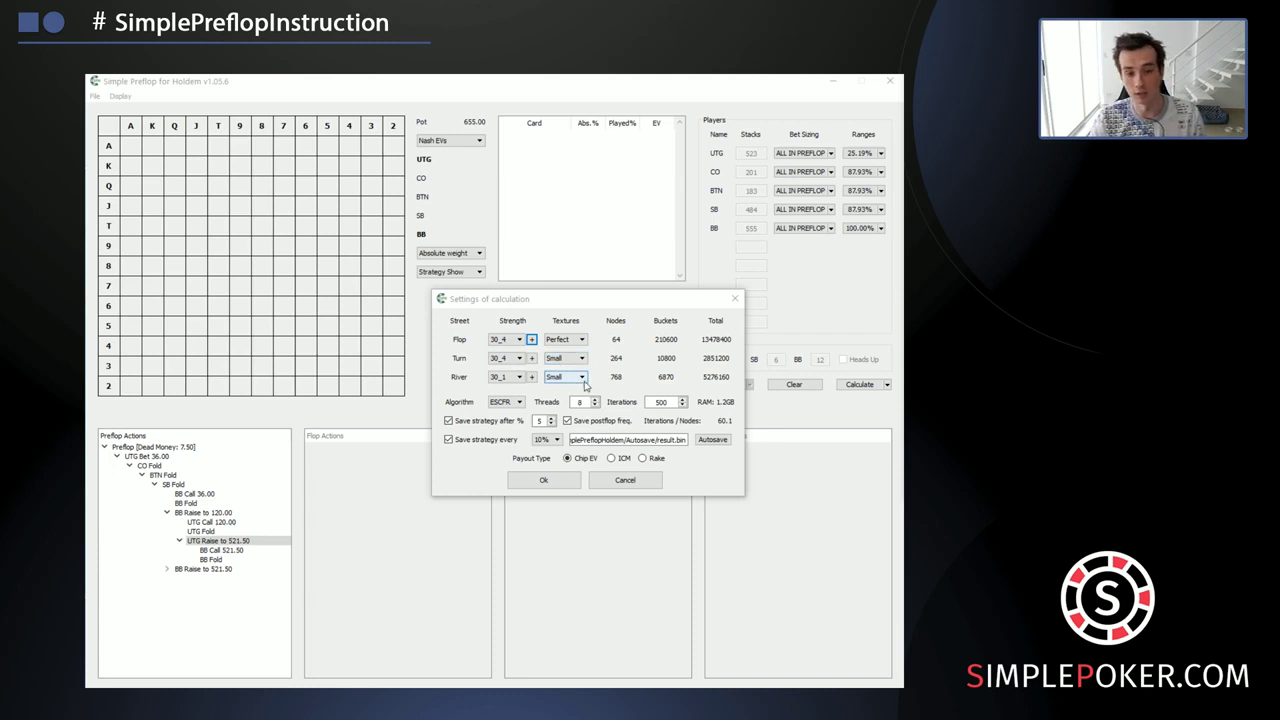
click(594, 405)
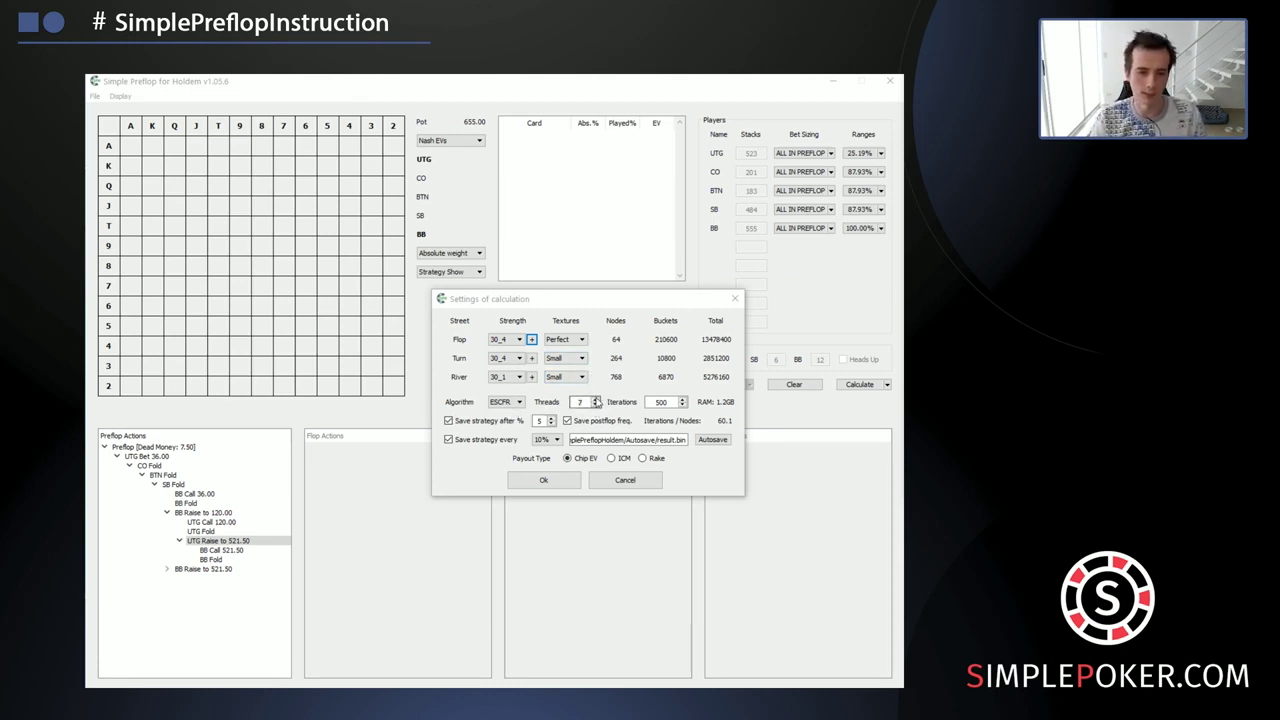
click(595, 404)
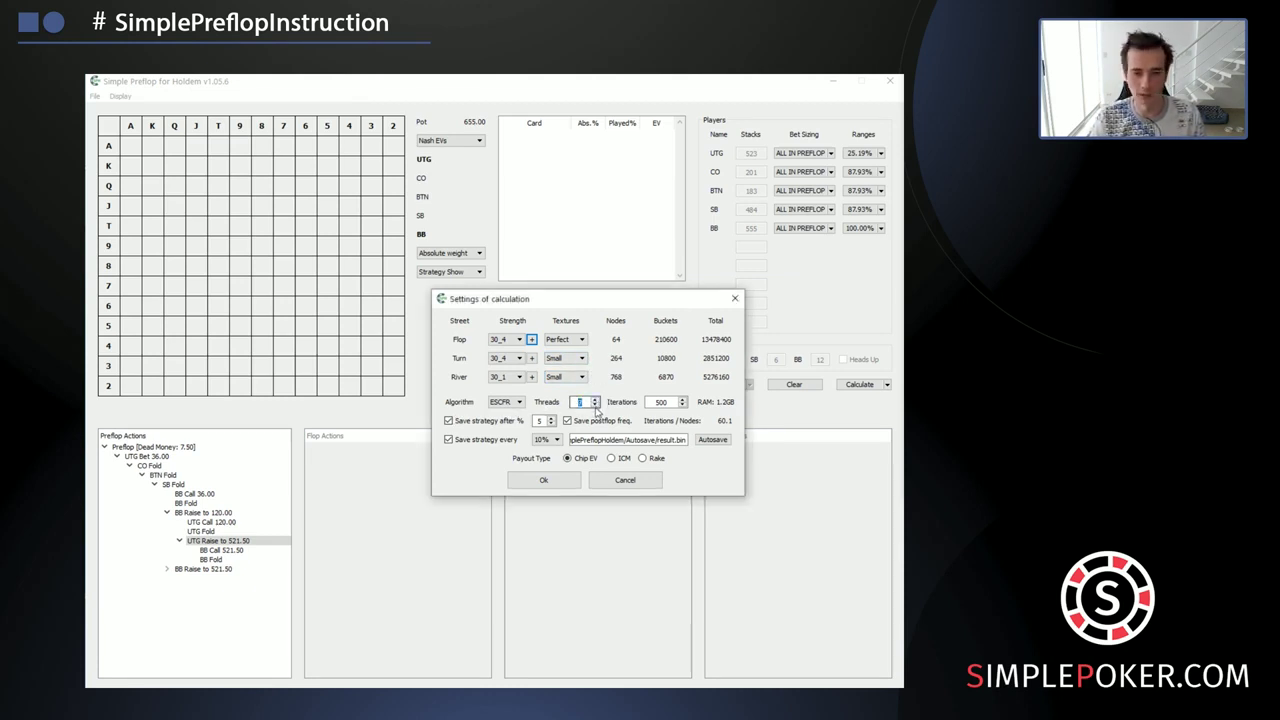
text(7)
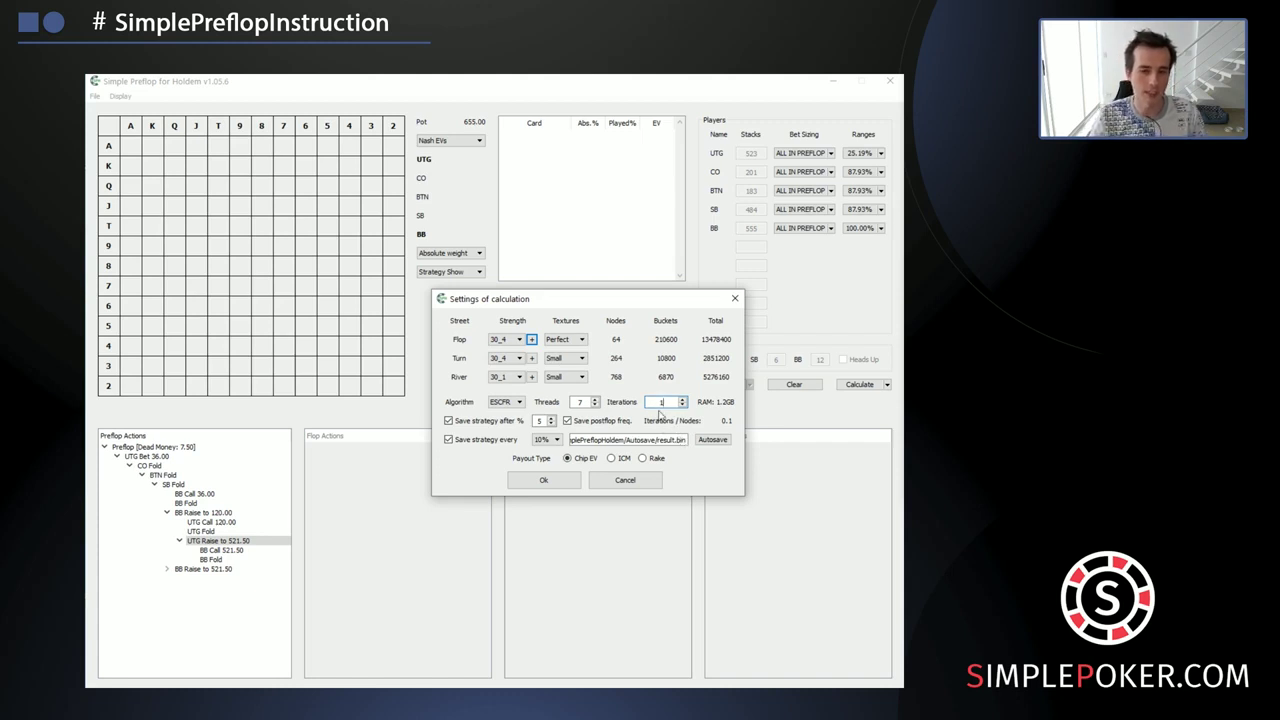
key(BackSpace)
text(20000)
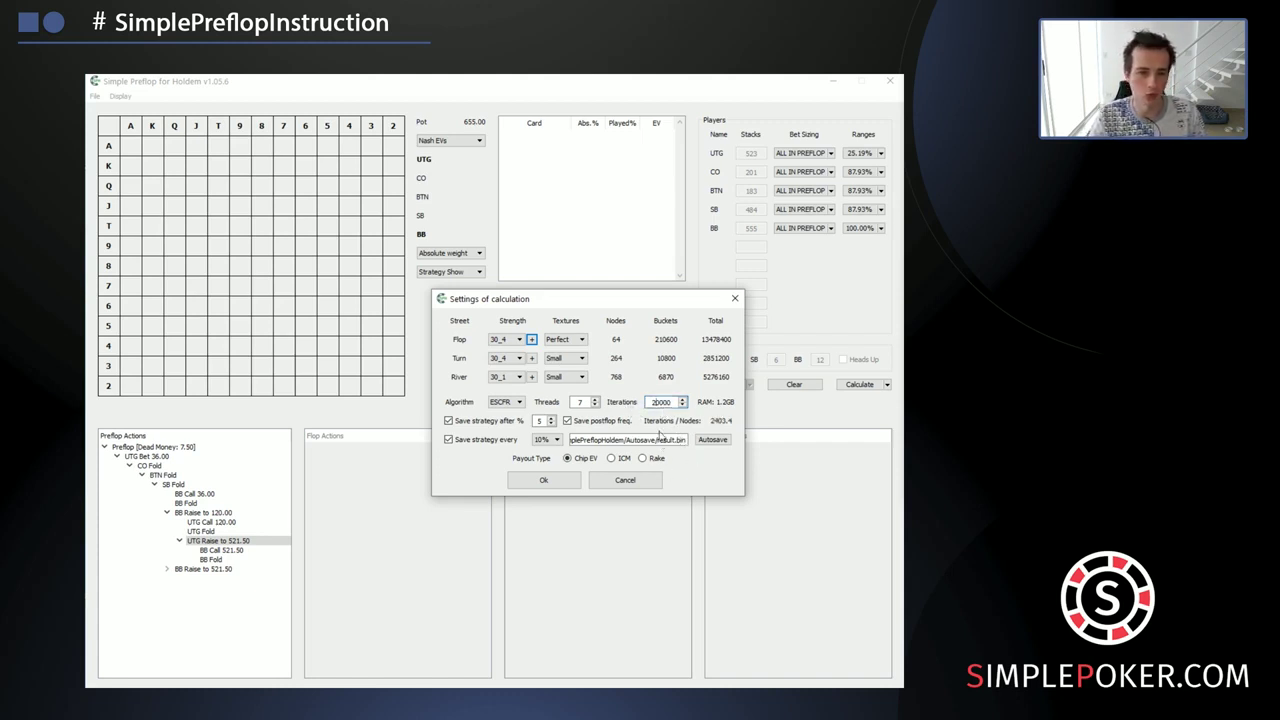
Step: Set the strategy to start saving after 1% and to be saved every 5%
key(Tab)
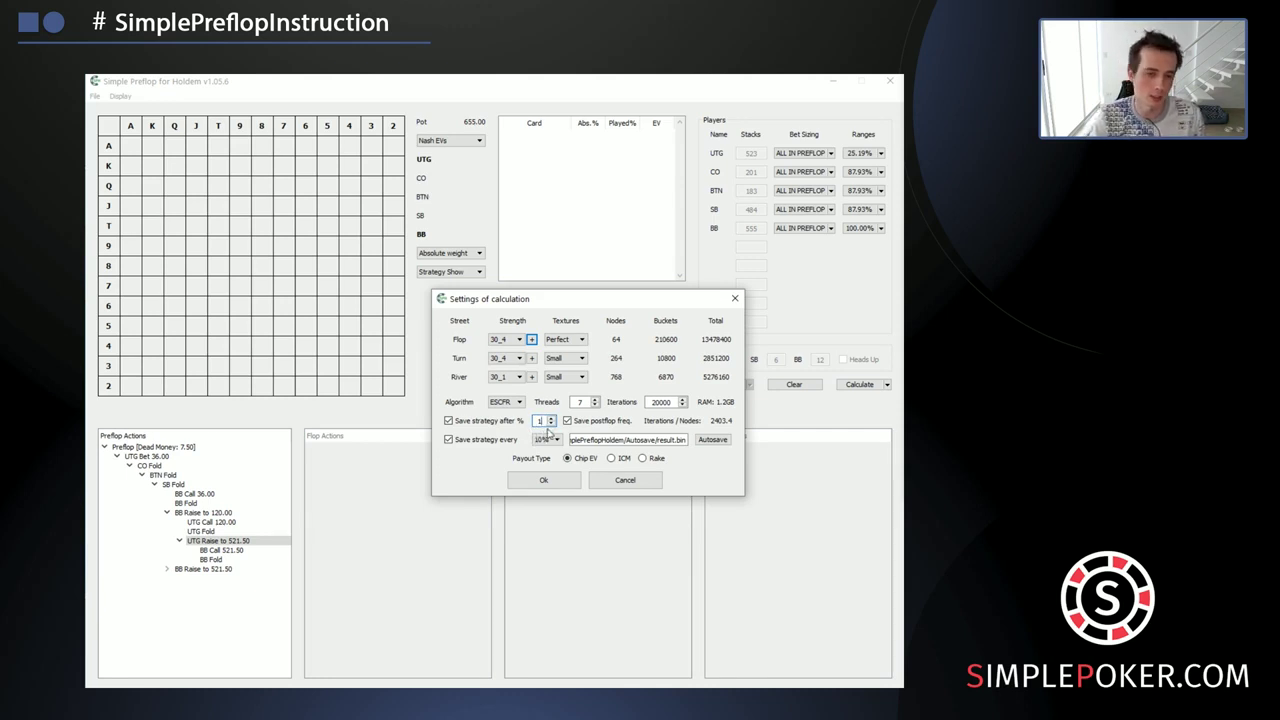
click(553, 438)
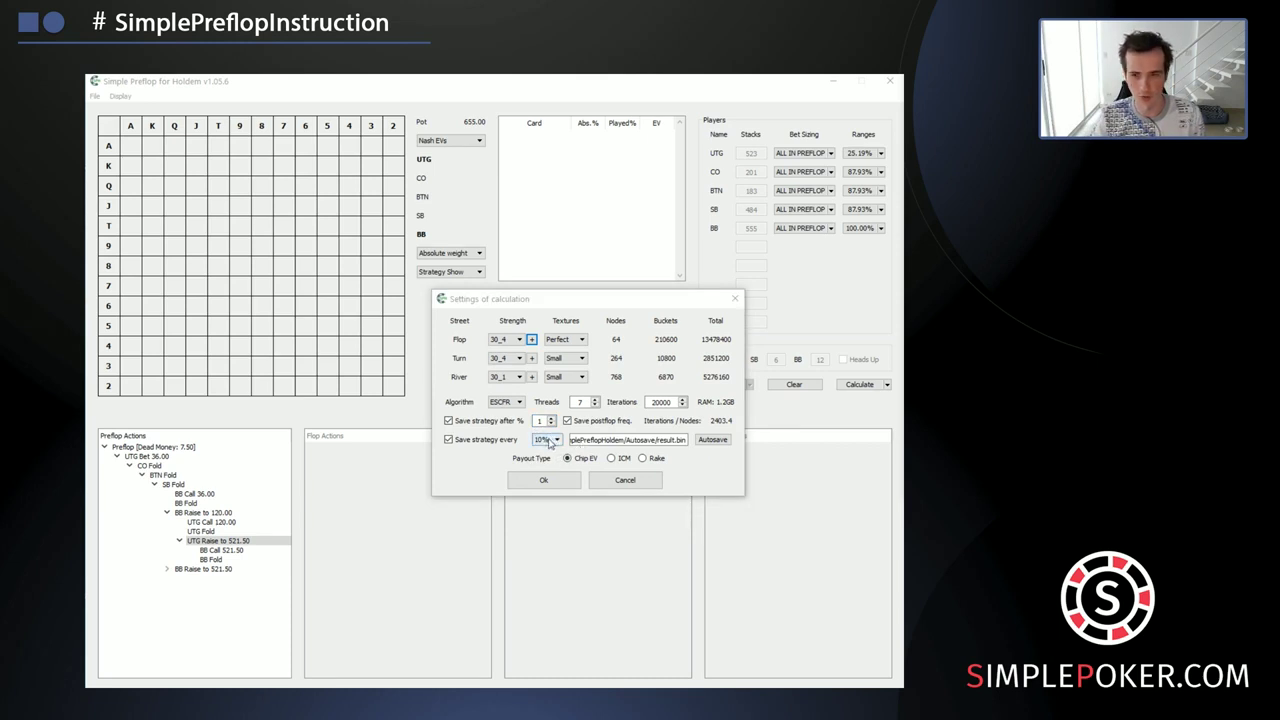
click(548, 443)
click(543, 452)
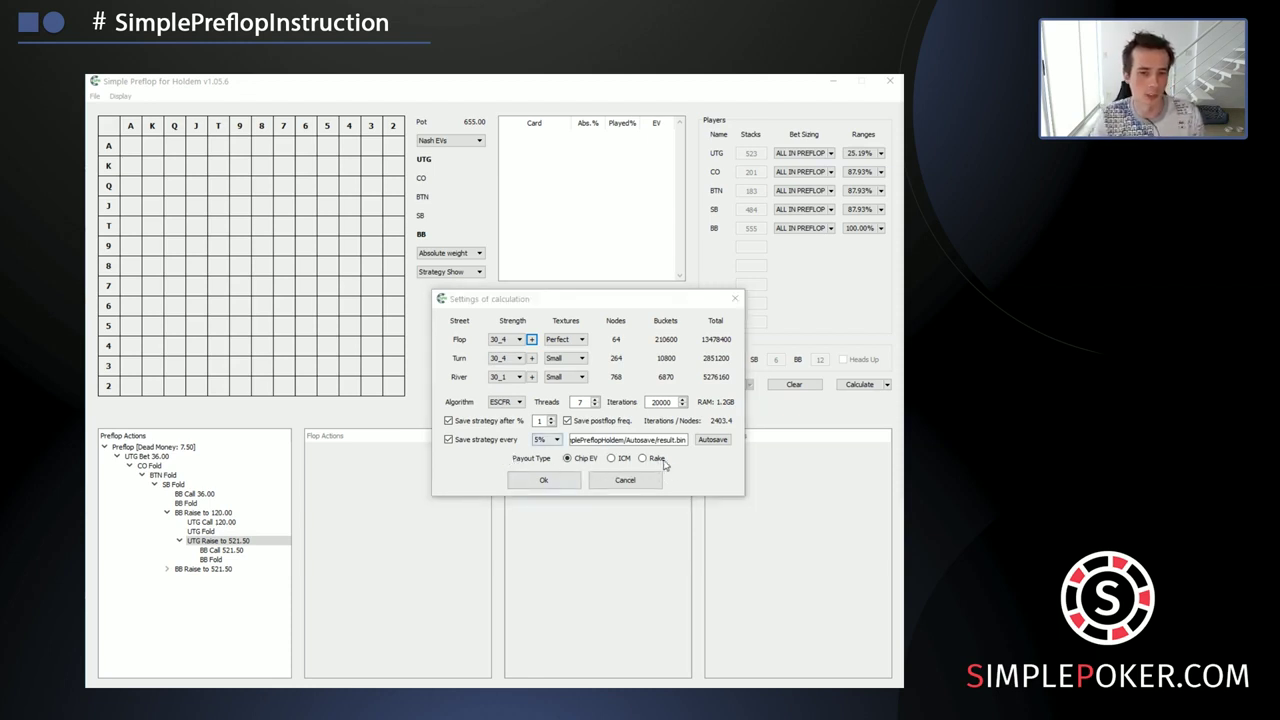
Step: Switch the payout type to ICM with prizes 3378, 1994, 1426, 1094 and 870 for first to fifth place, and confirm the calculation settings
click(620, 462)
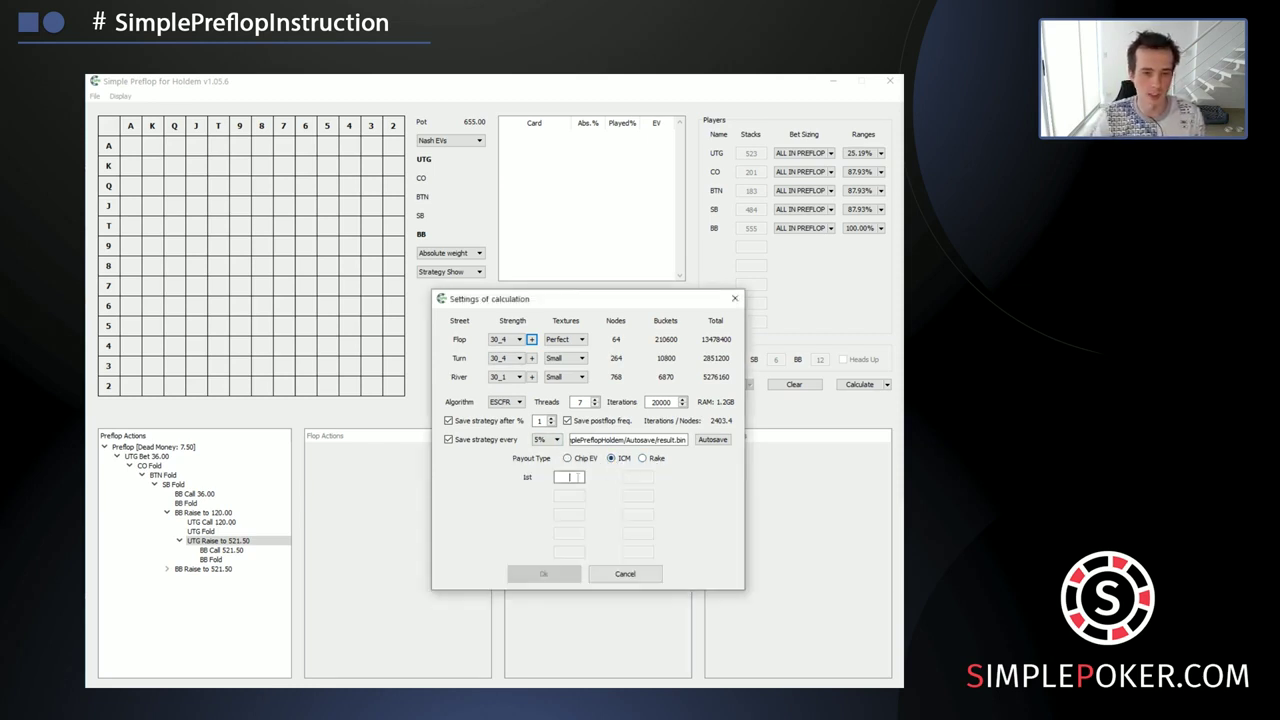
text(3378)
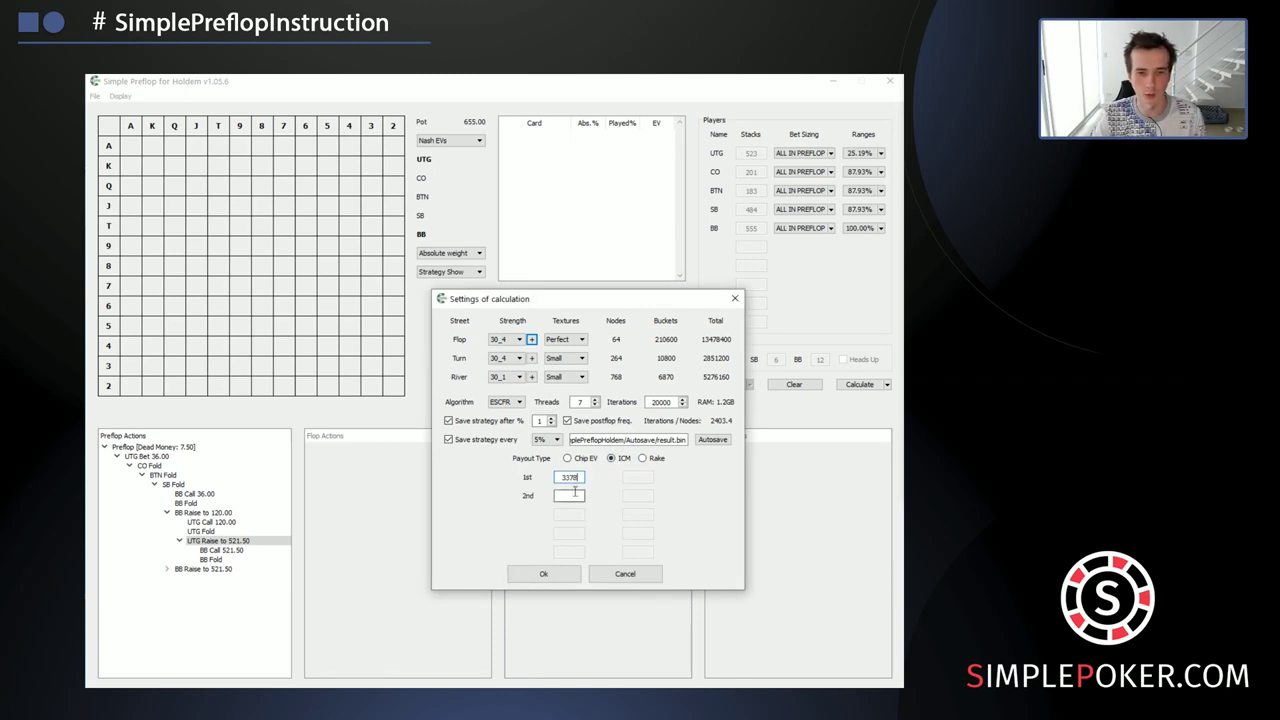
click(569, 494)
text(199)
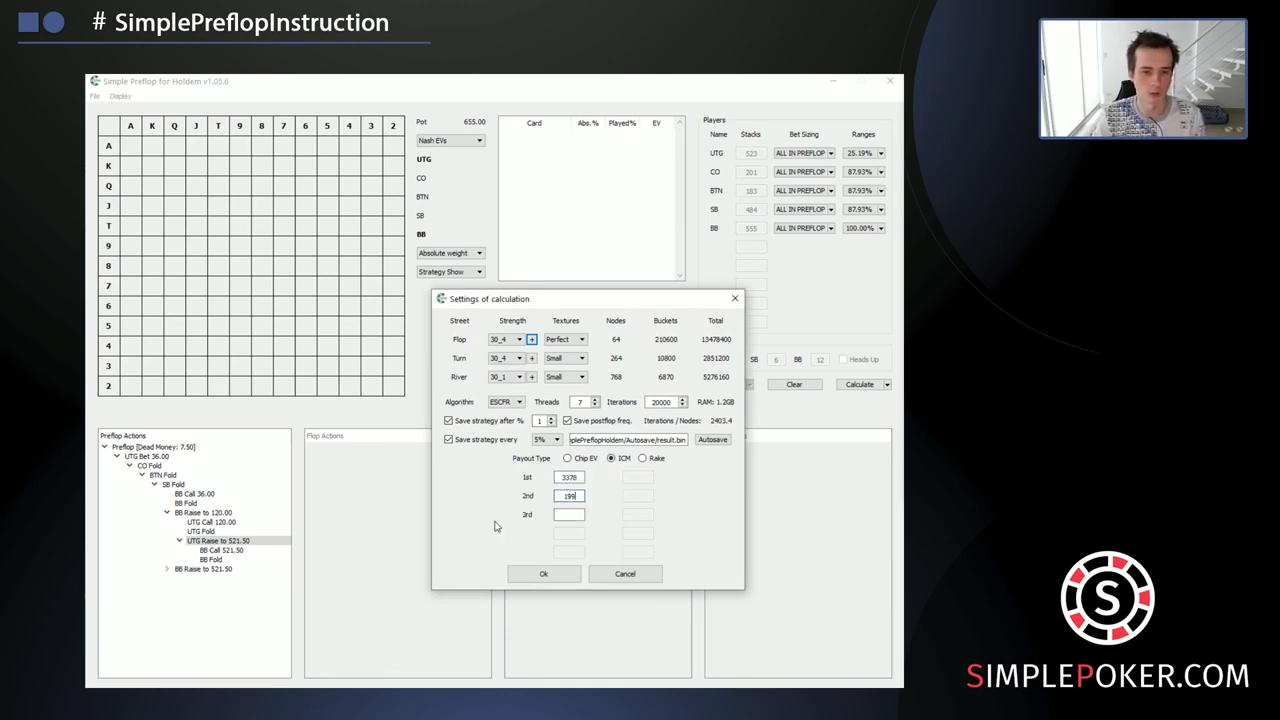
text(4)
click(568, 515)
text(14)
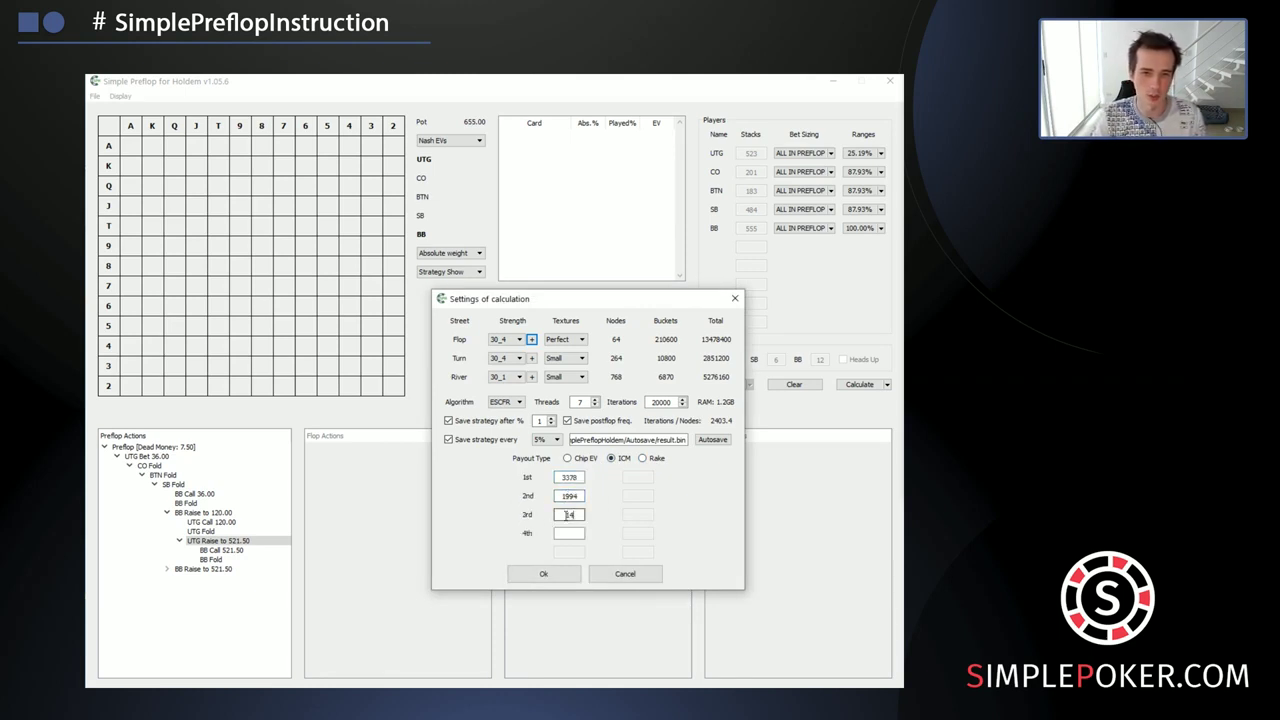
text(26)
click(568, 533)
text(109)
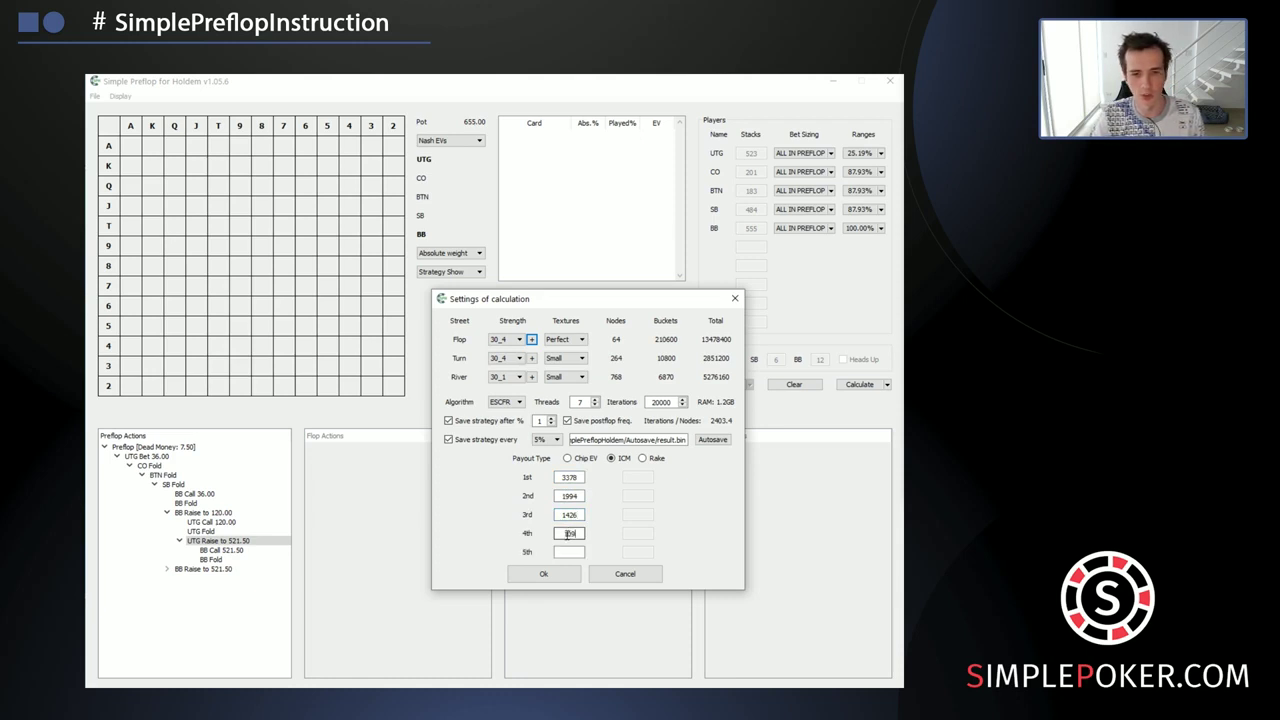
text(4)
click(568, 552)
text(870)
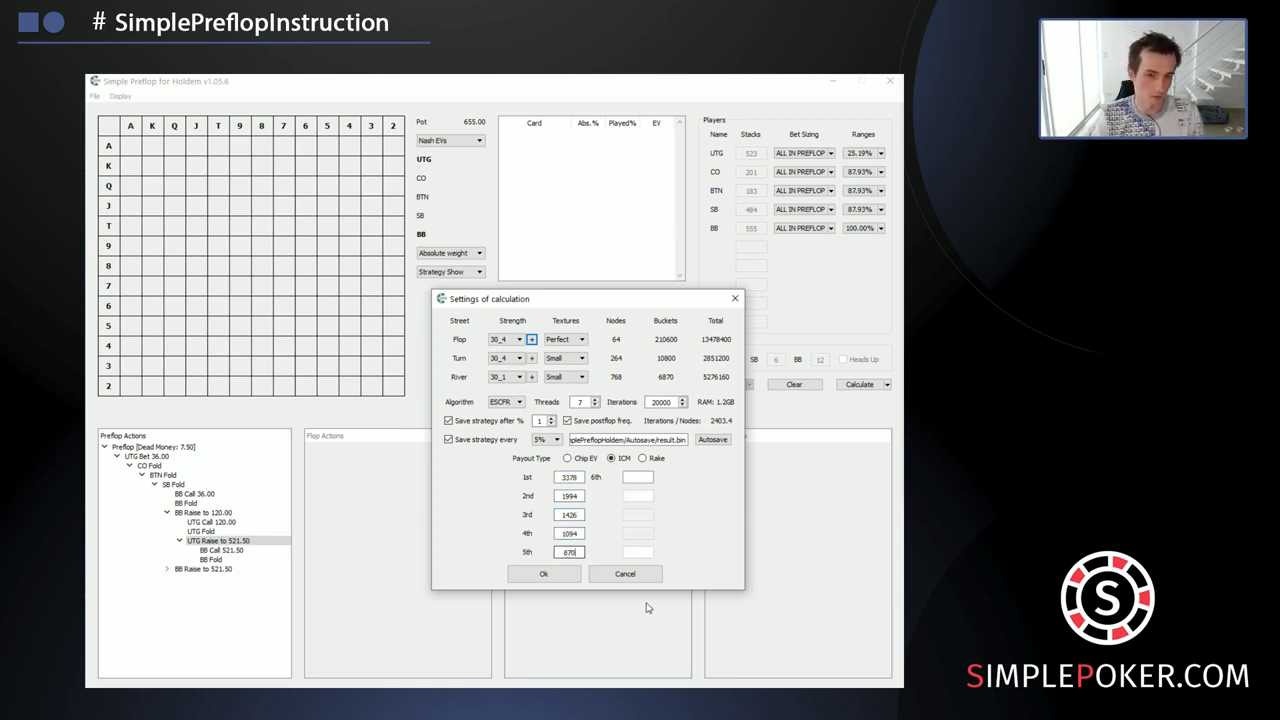
click(558, 580)
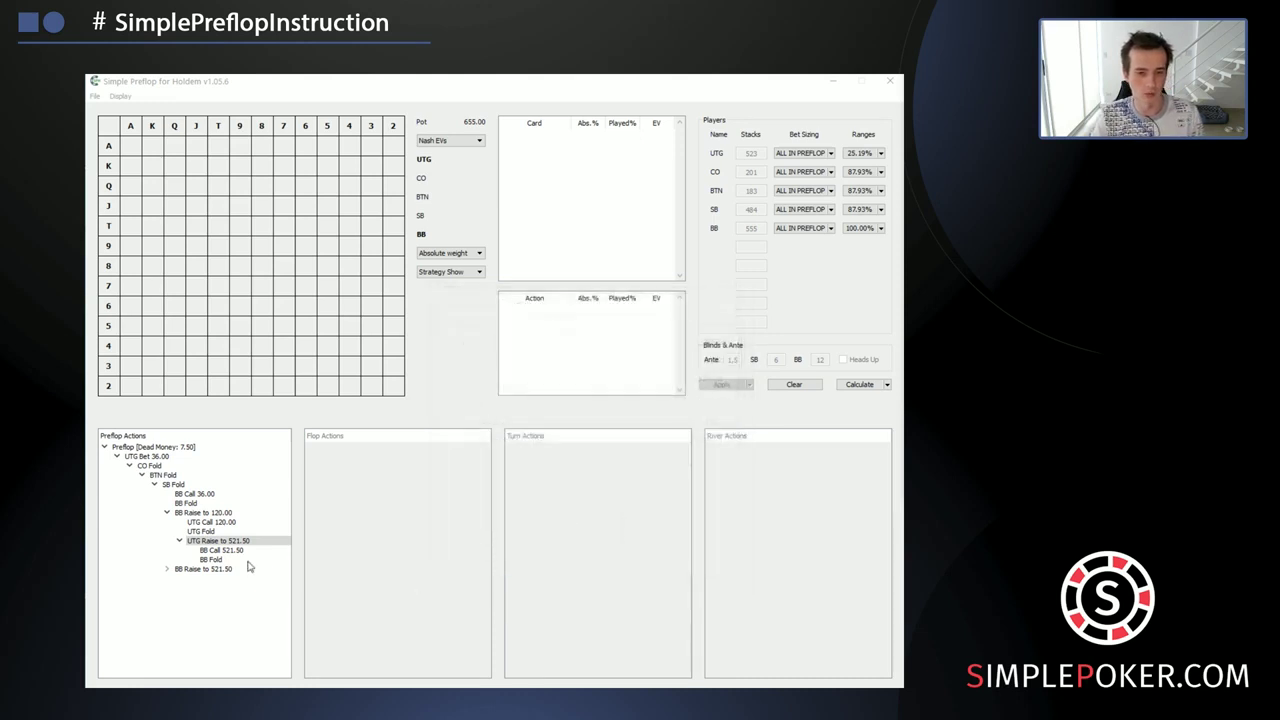